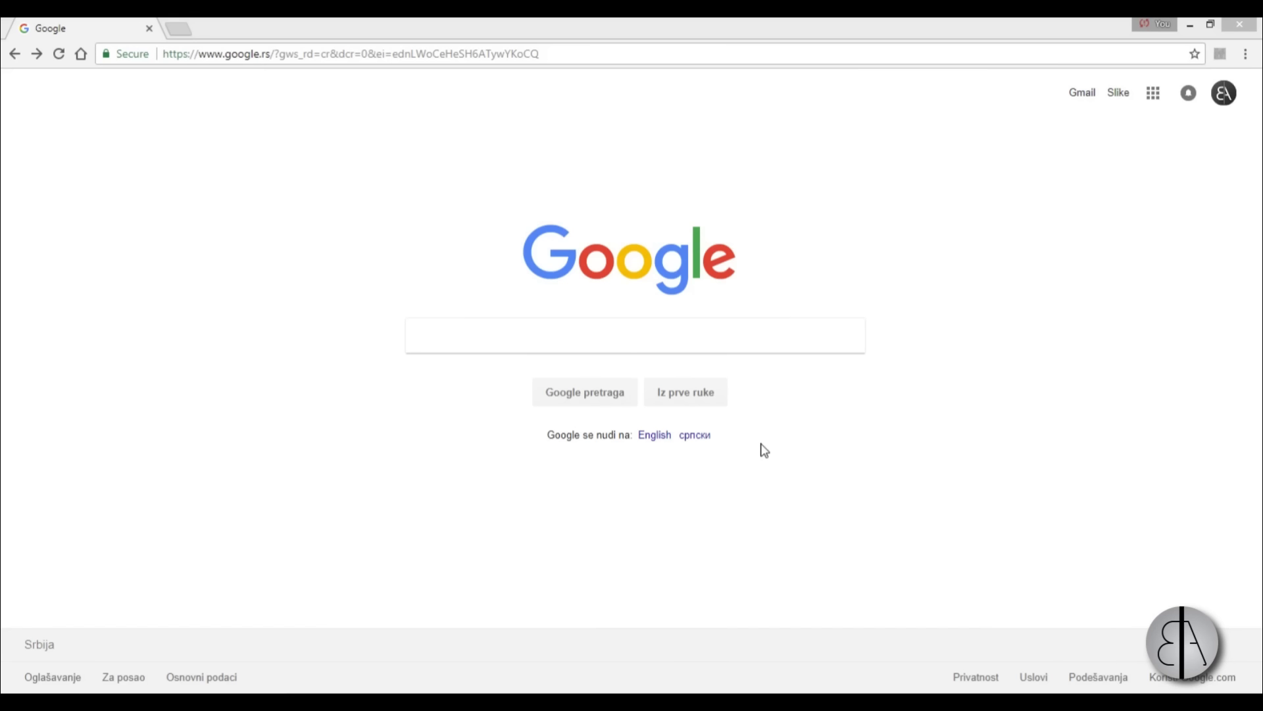
Step: Search Google for '3d warehiuse' and accept the corrected spelling '3d warehouse'
left_click(675, 344)
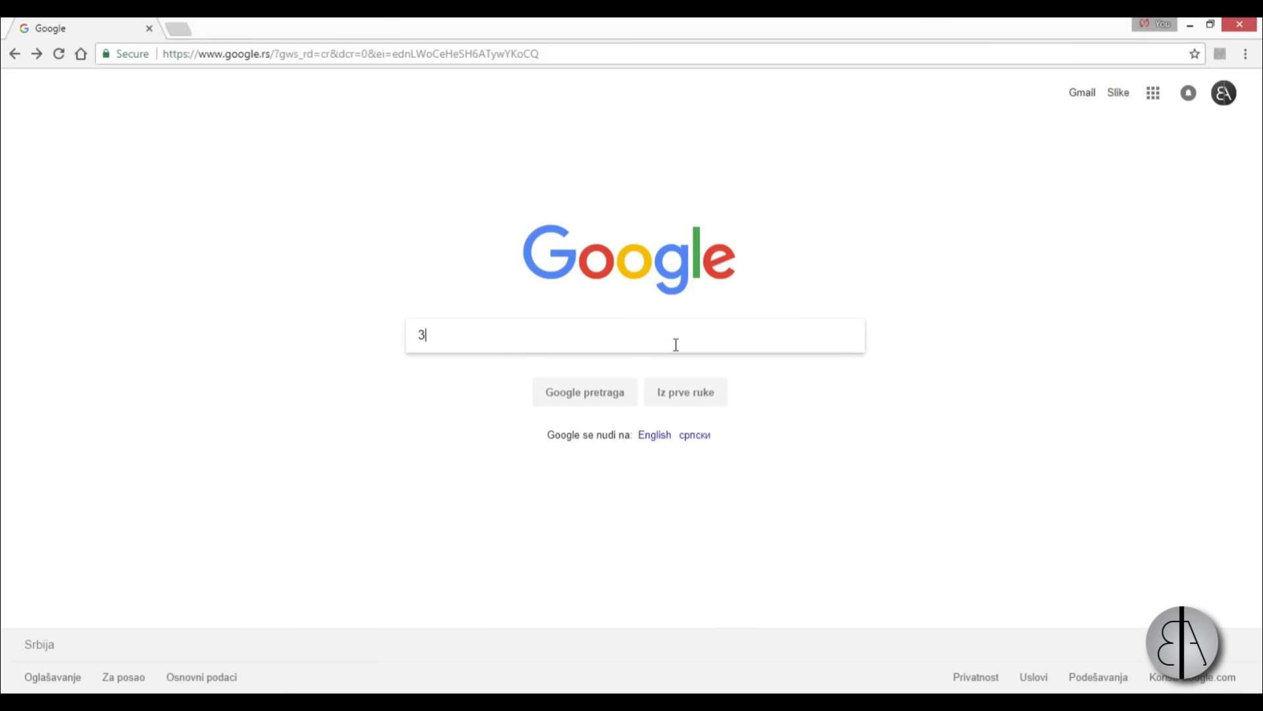
type("3d warehiuse")
key("Return")
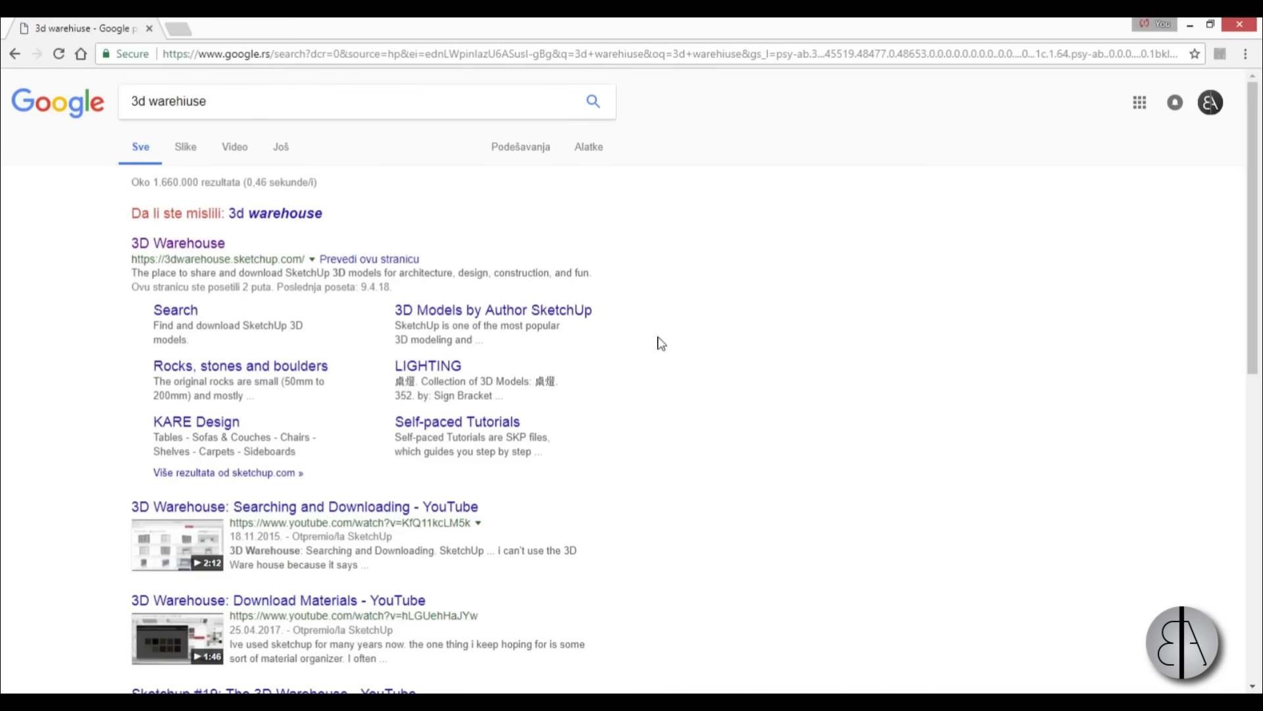
left_click(279, 214)
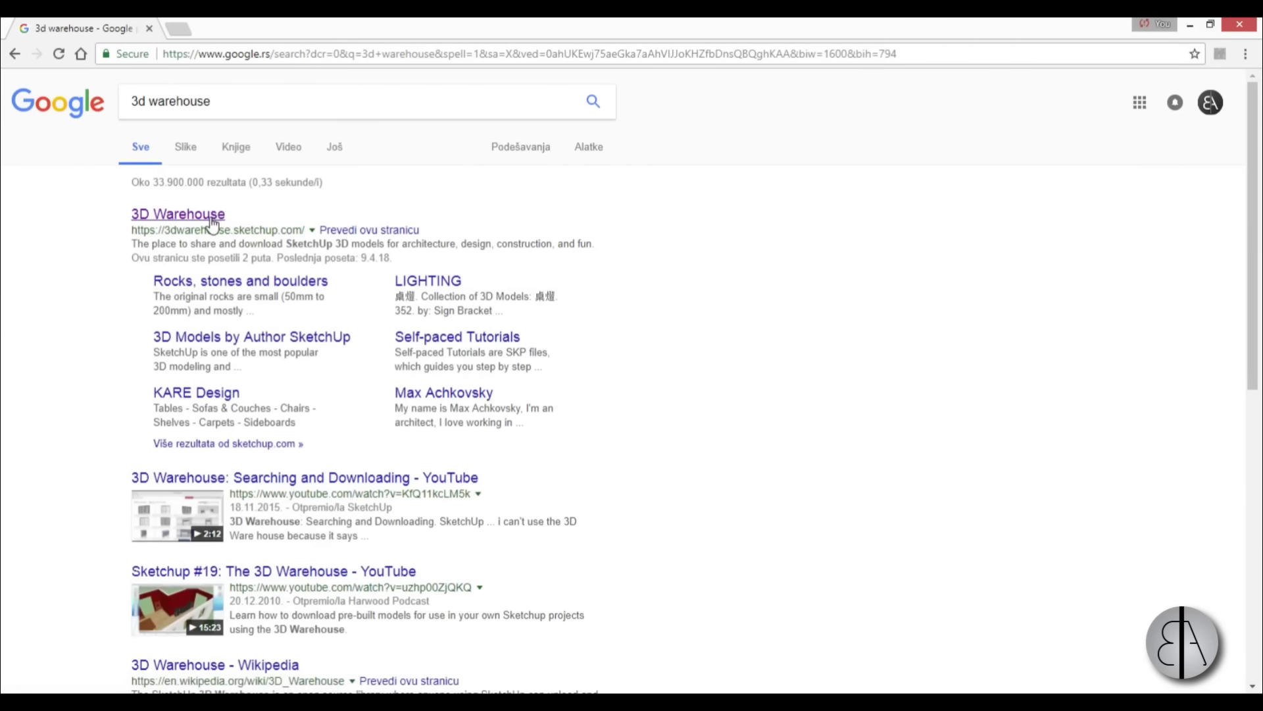
Step: Open 3dwarehouse.sketchup.com from the results and browse its staff picks and featured collections
left_click(178, 217)
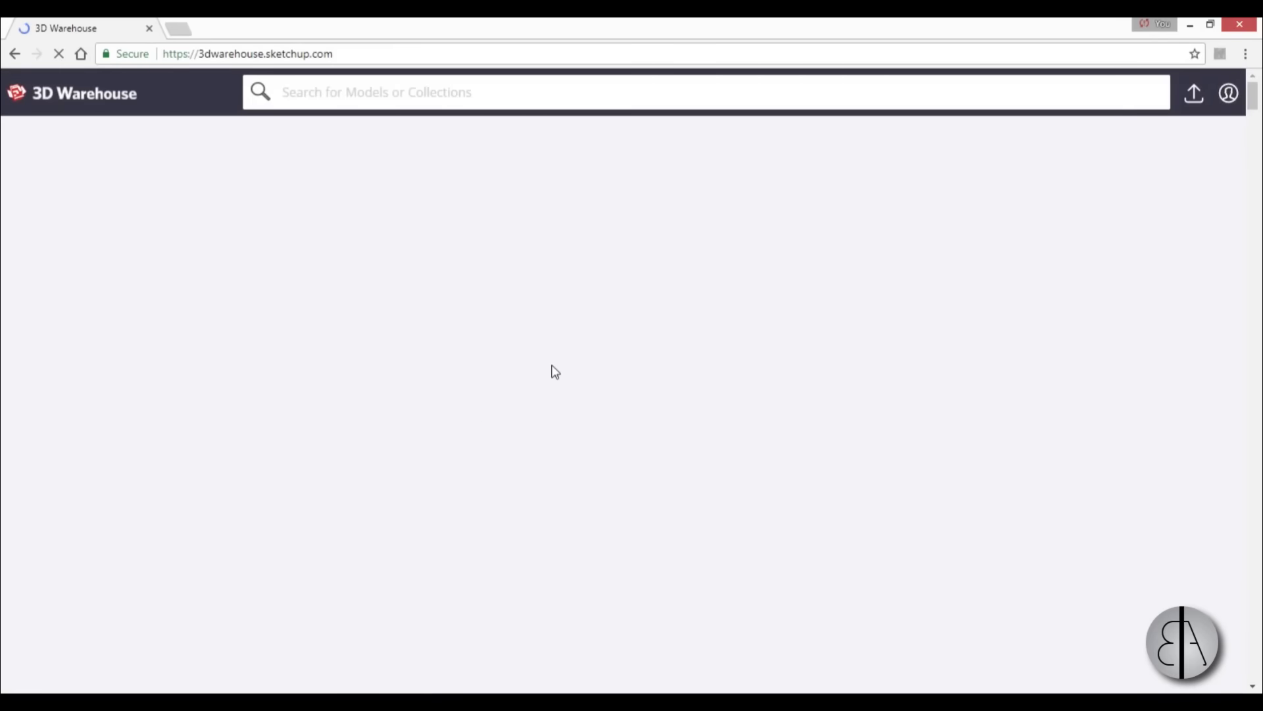
scroll(563, 339, "down", 3)
scroll(562, 339, "up", 3)
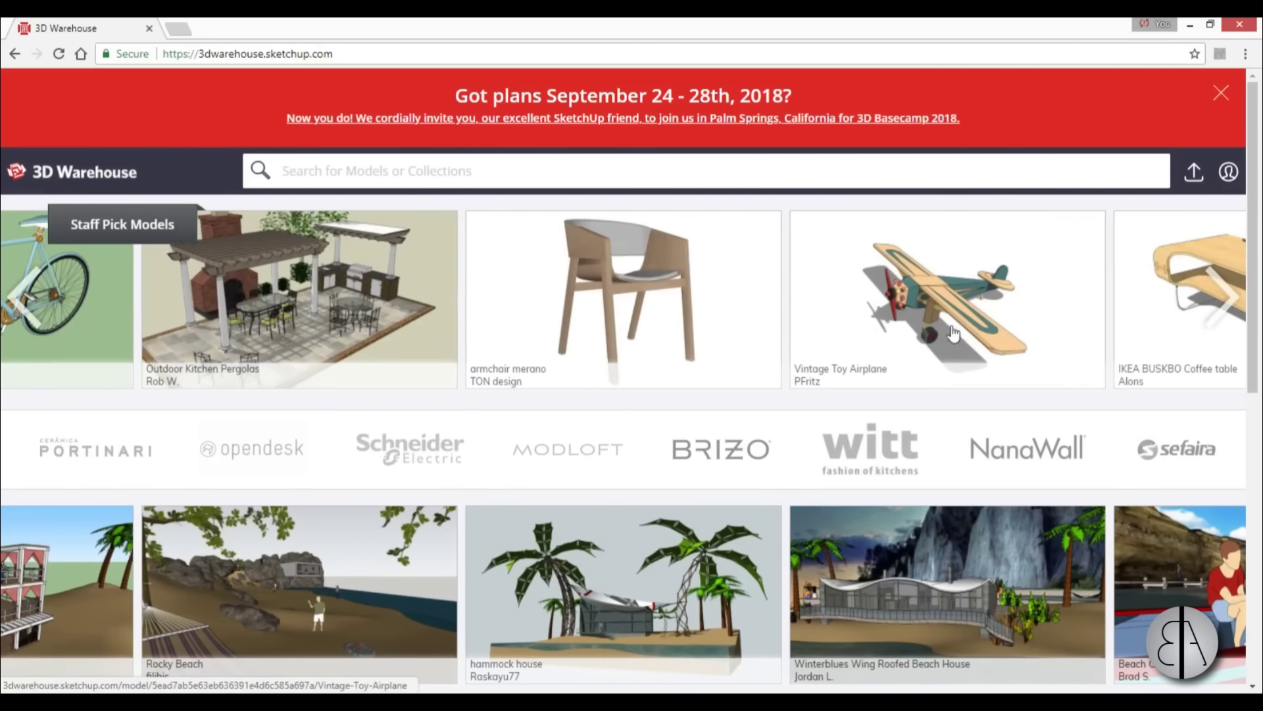
scroll(507, 368, "down", 3)
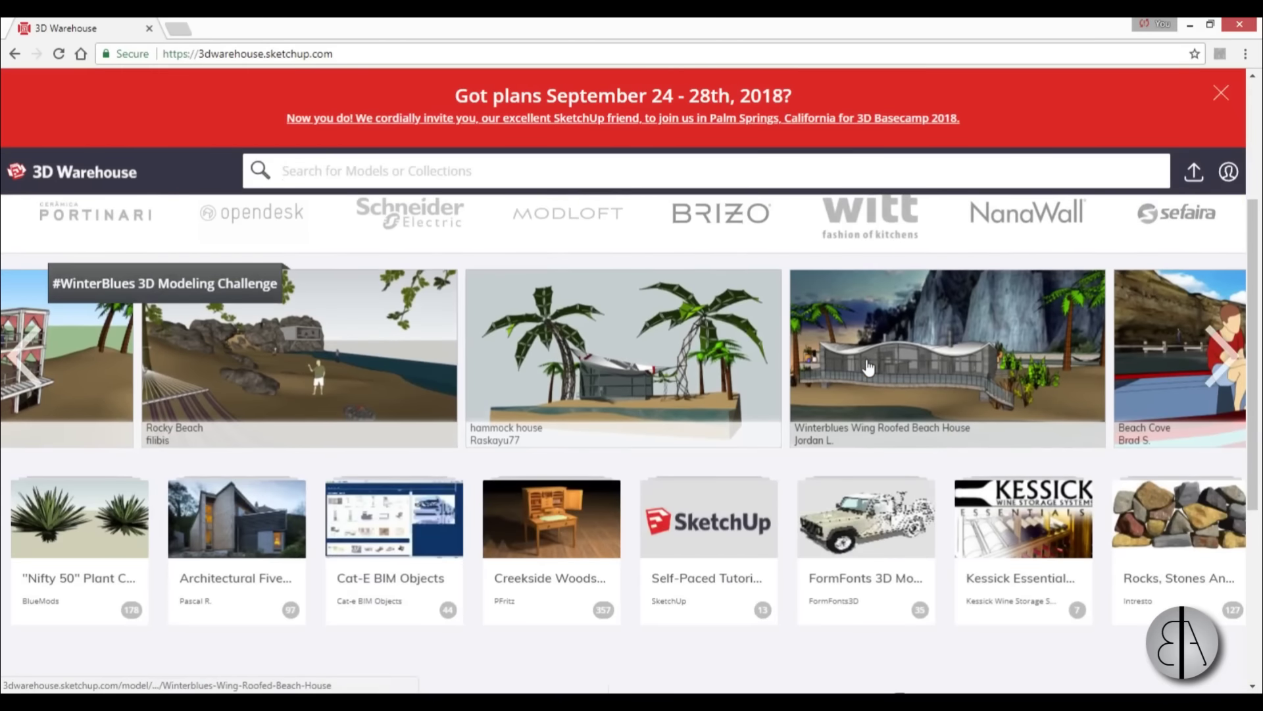
scroll(899, 380, "up", 3)
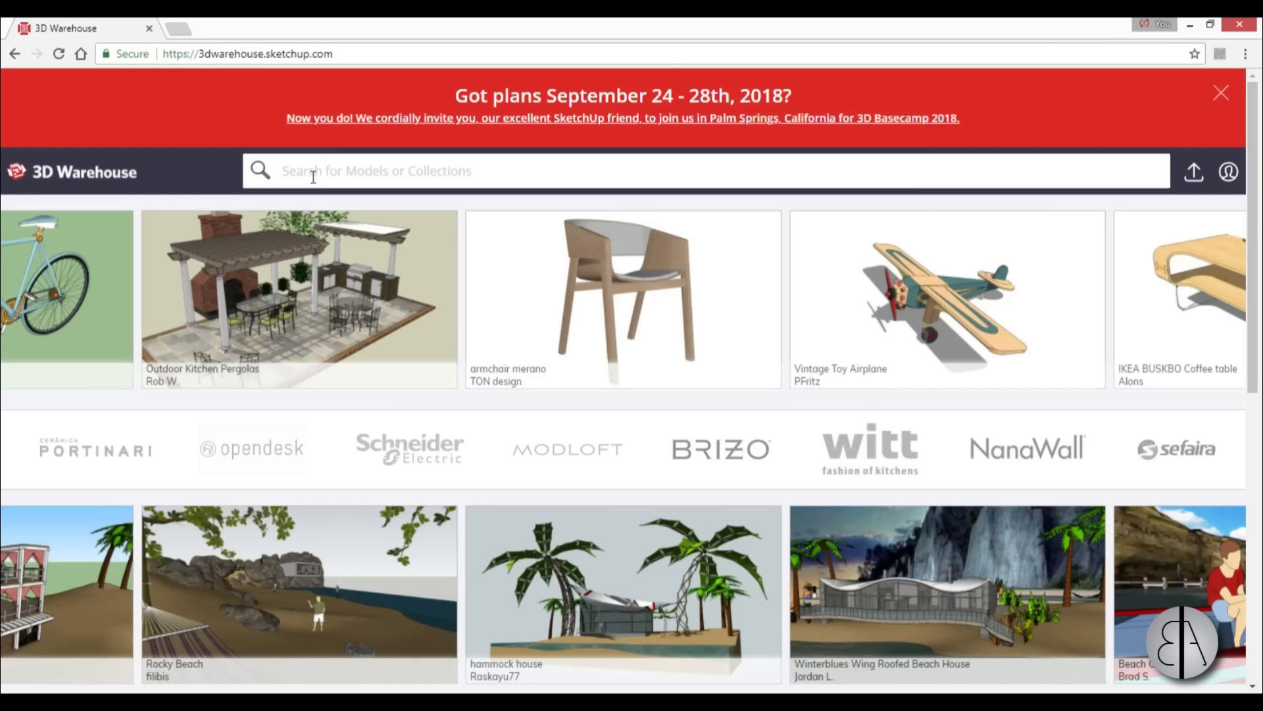
Step: Search 3D Warehouse for 'car lift' and browse the matching models
type("car")
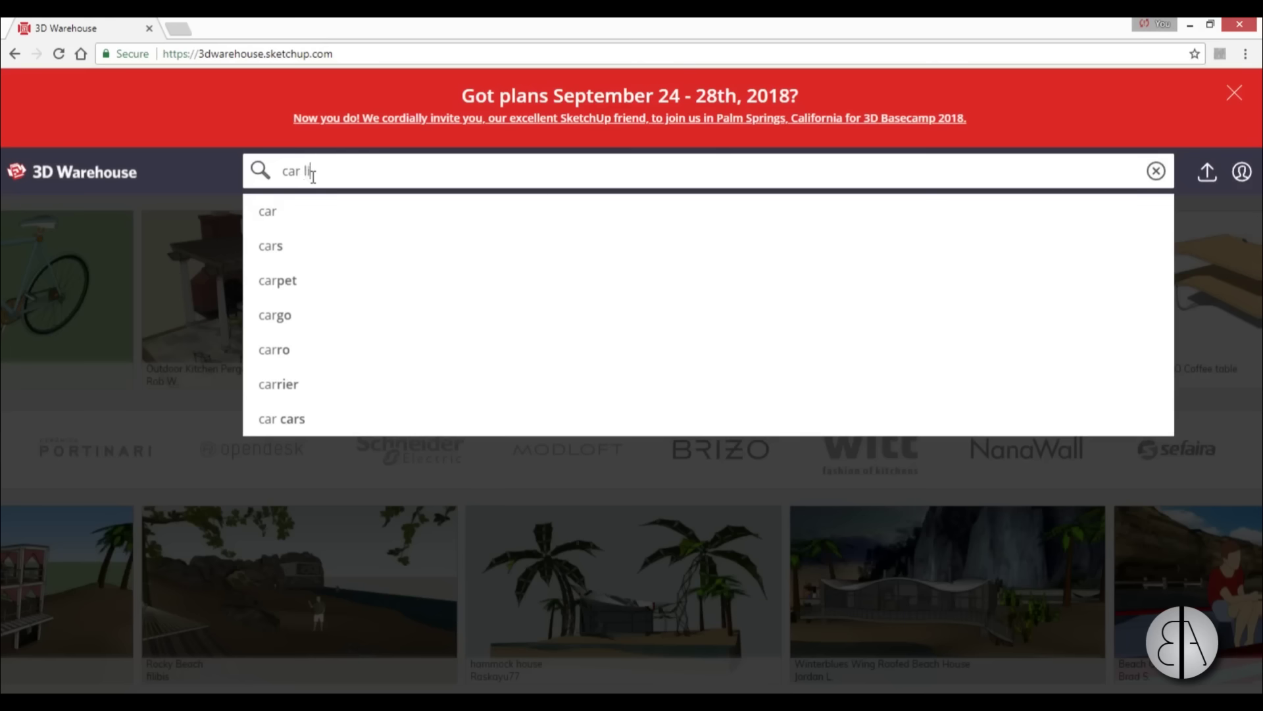
type("lift")
left_click(299, 214)
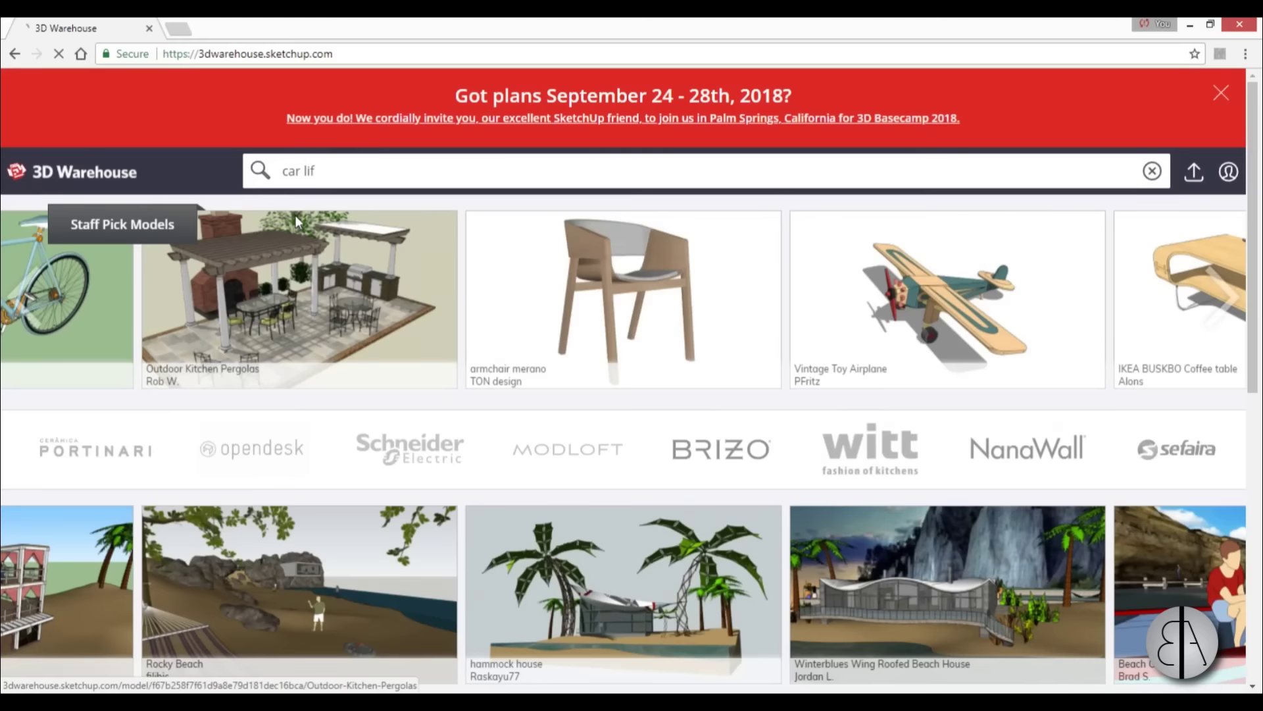
scroll(427, 333, "down", 1)
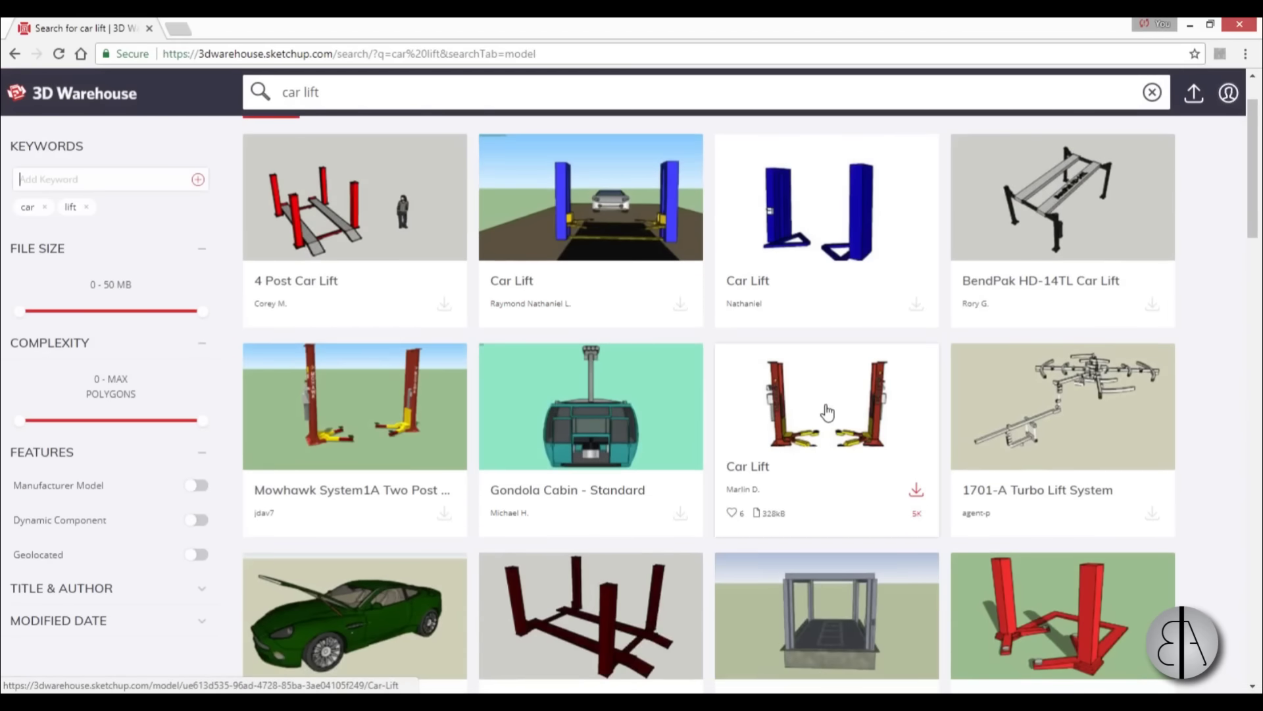
Step: Download the Car Lift model as a SketchUp 2016 file and open Car+Lift.skp
left_click(827, 412)
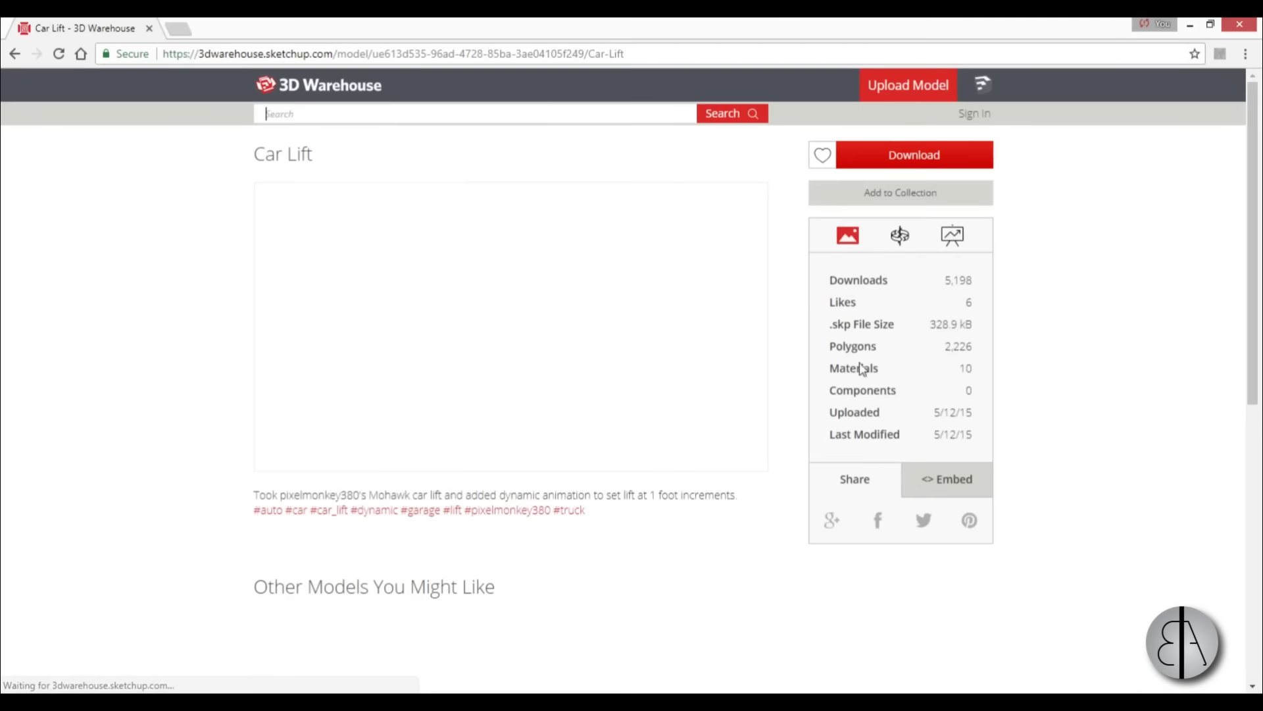
left_click(914, 159)
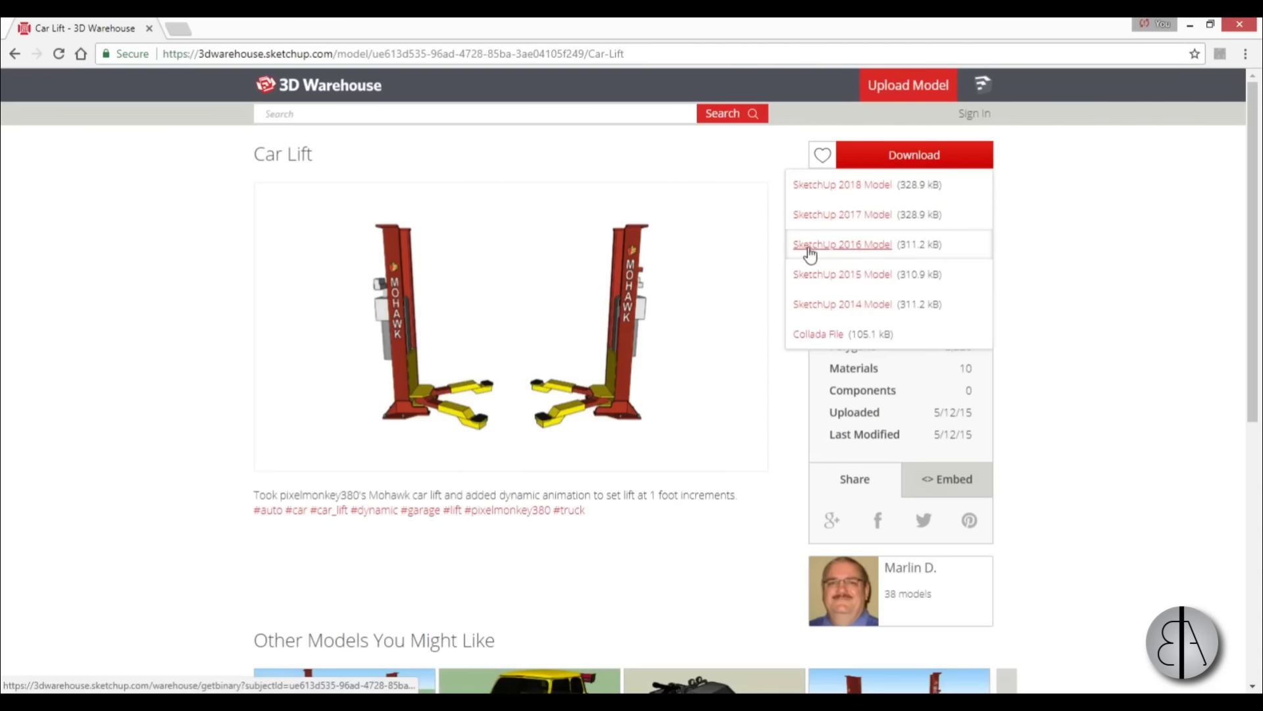
left_click(877, 250)
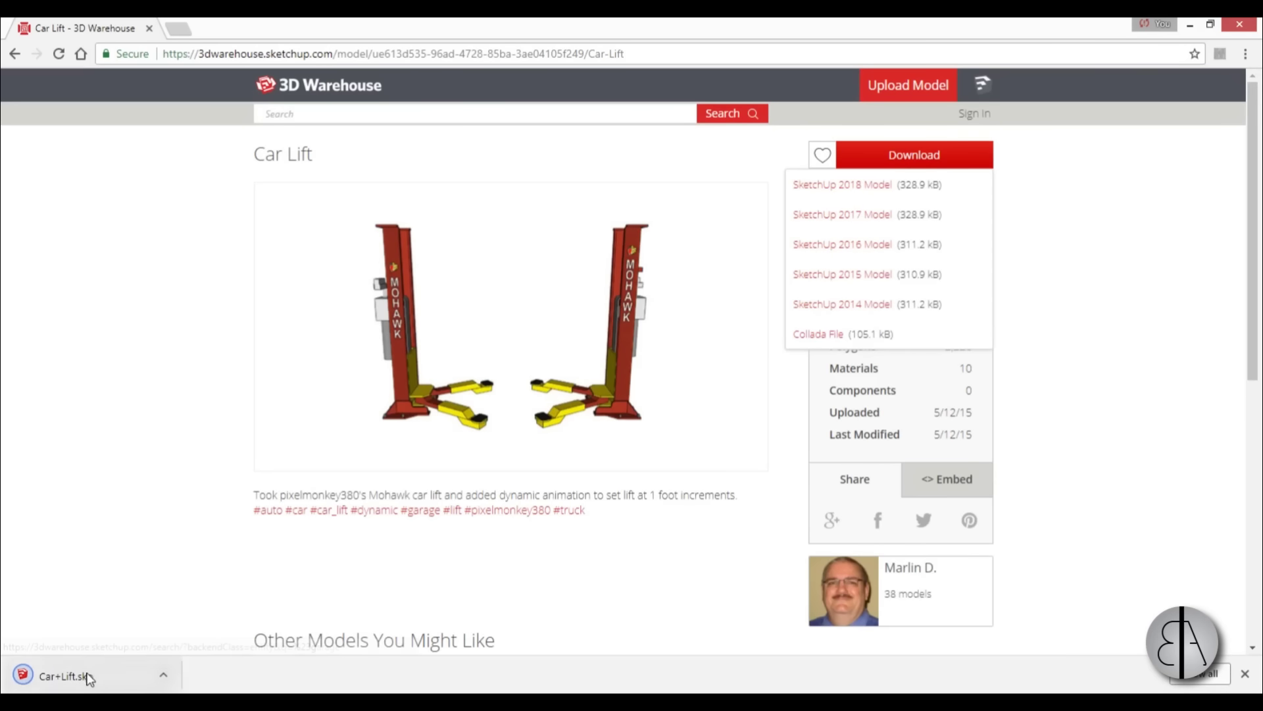
left_click(89, 676)
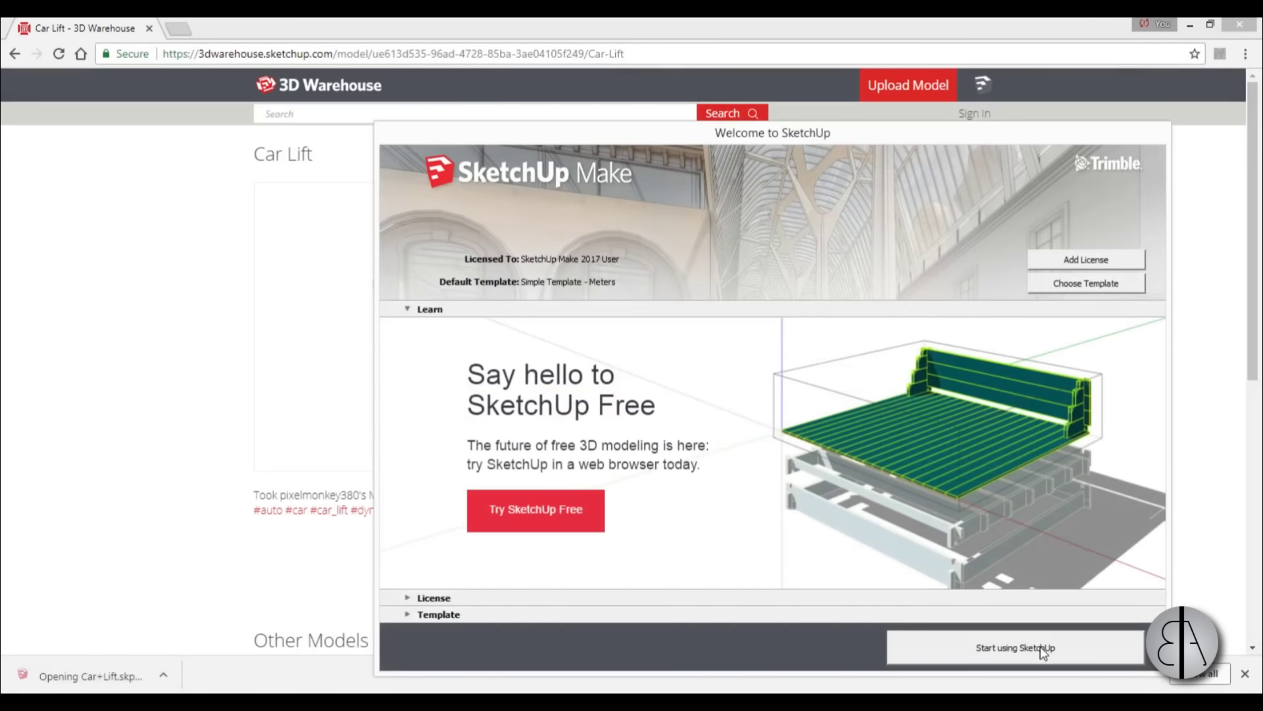
Step: Start SketchUp with Car+Lift loaded, dismissing the file version notice and extensions popup
left_click(1043, 649)
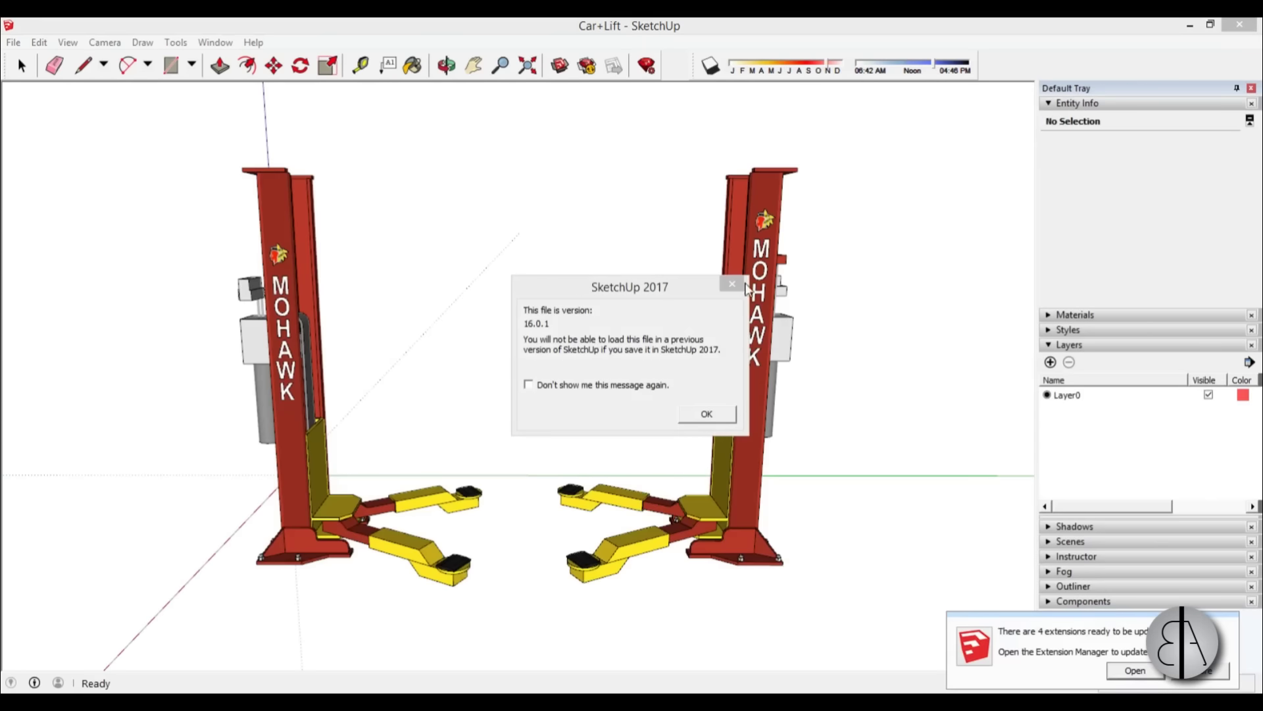
left_click(733, 285)
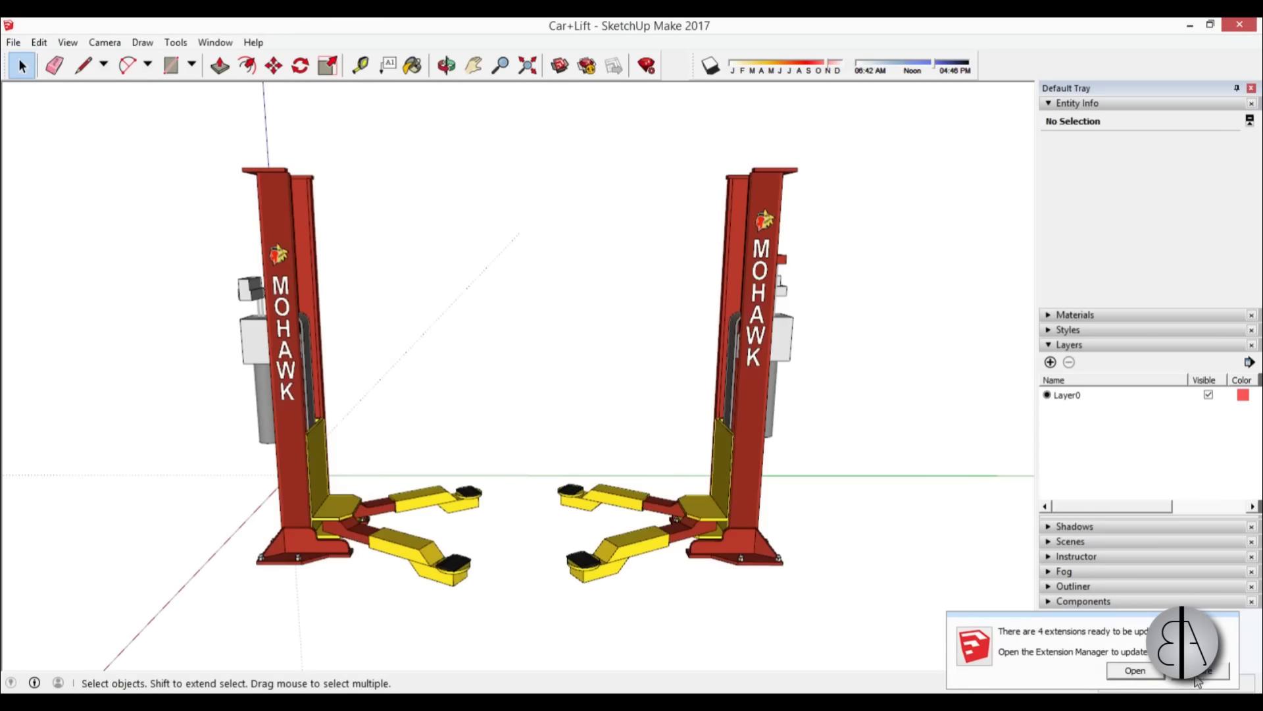
left_click(1197, 678)
Step: Orbit around the lift group to inspect it from the side and behind, then deselect it
scroll(518, 470, "down", 3)
middle_click_drag(518, 470, 583, 554)
left_click(556, 544)
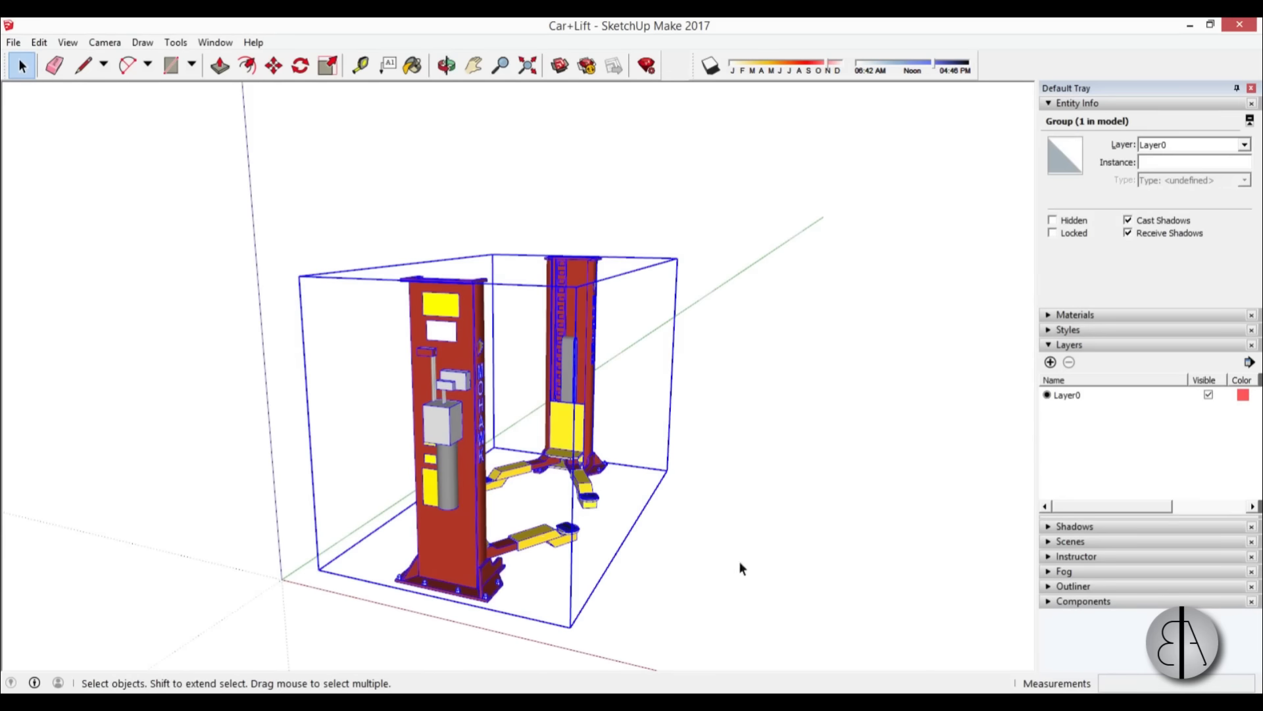
middle_click_drag(739, 563, 623, 557)
left_click(625, 555)
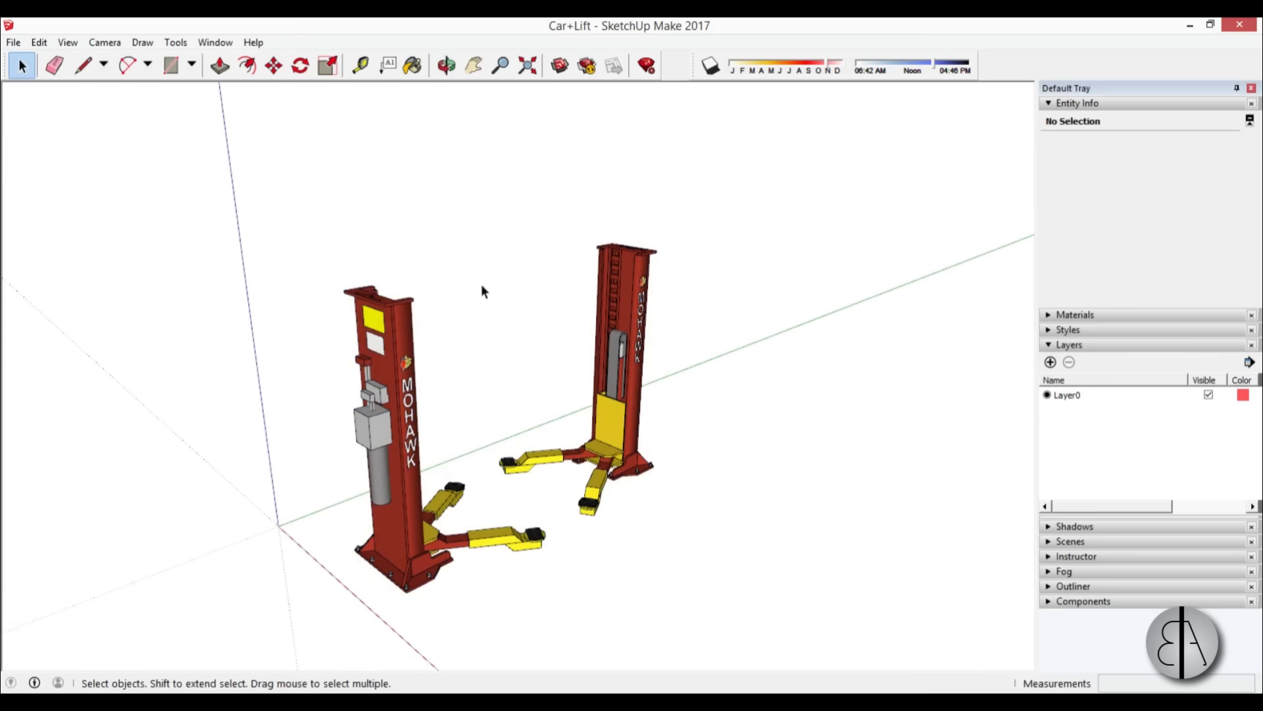
Step: Save As Car+Lift to the Desktop with file type SketchUp Version 6 (*.skp)
left_click(13, 42)
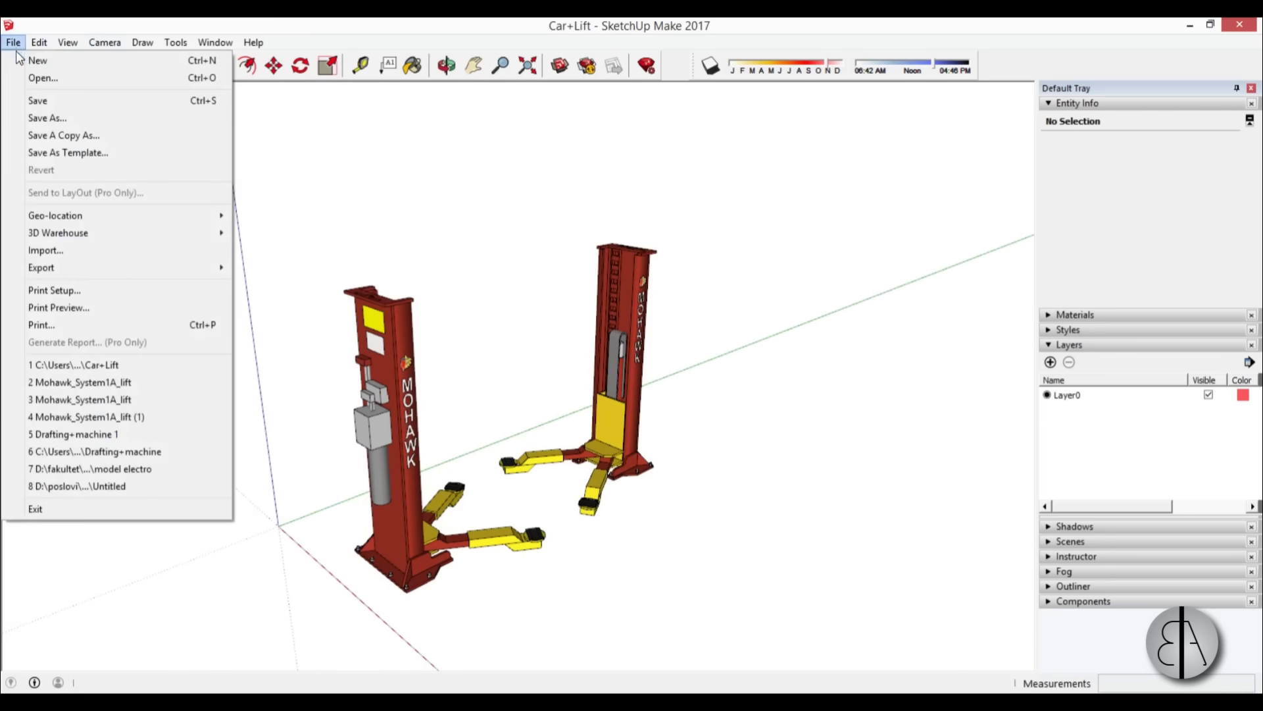
left_click(48, 119)
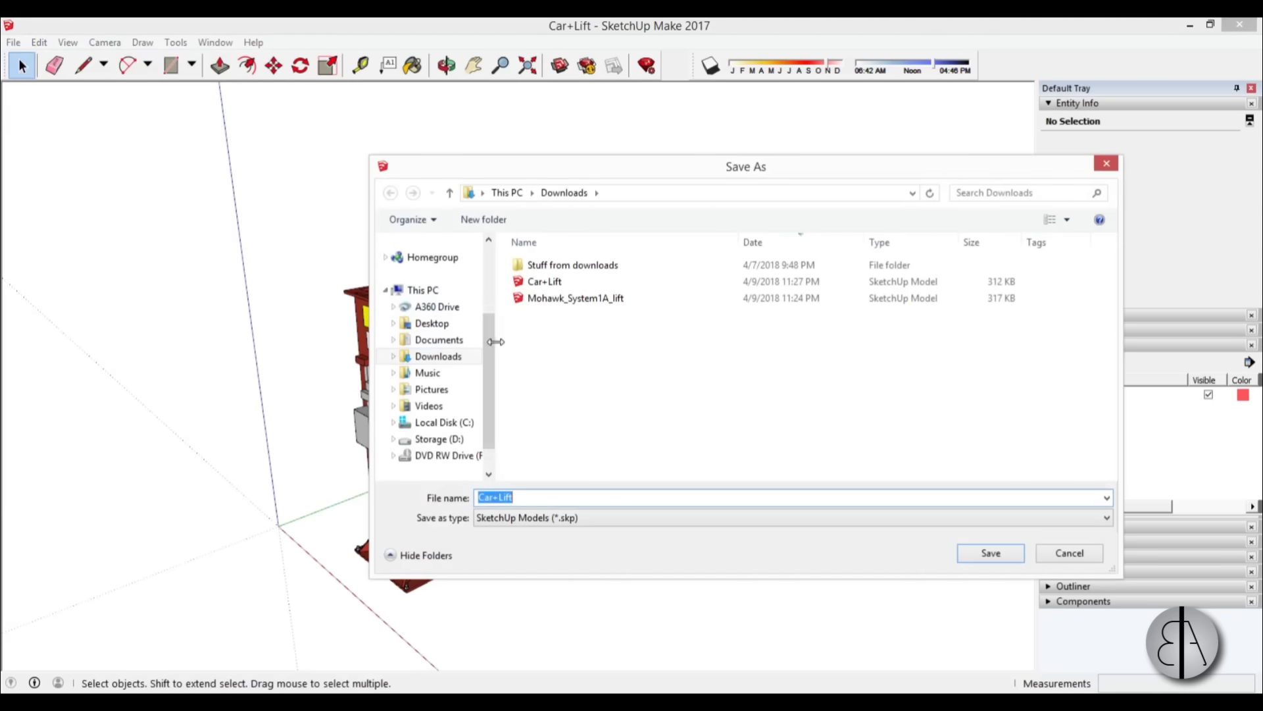
scroll(454, 329, "up", 3)
left_click(431, 264)
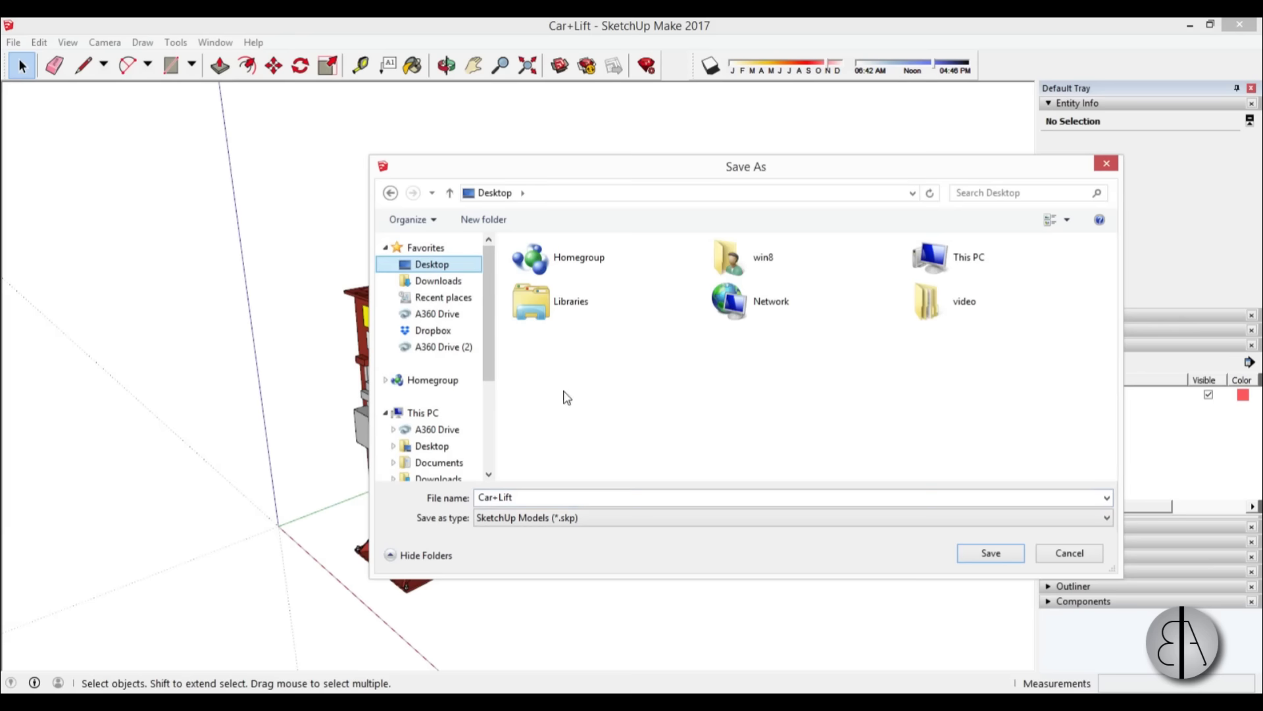
left_click(563, 518)
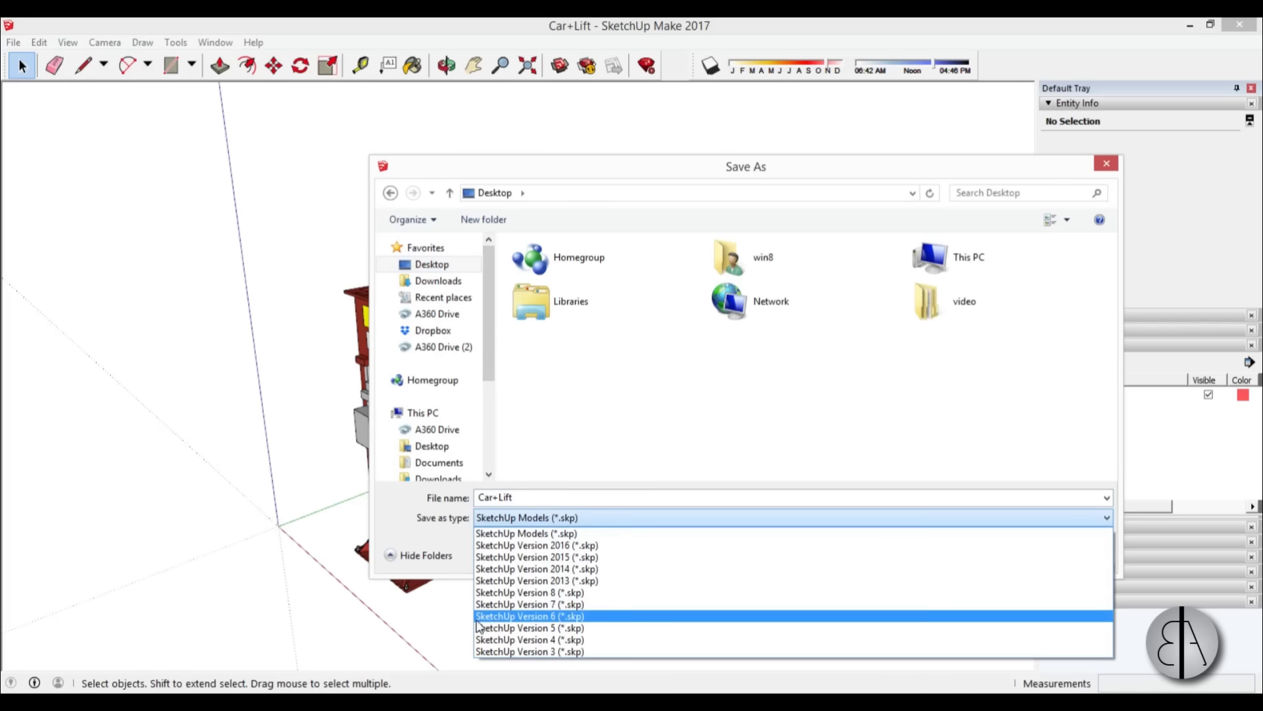
left_click(551, 616)
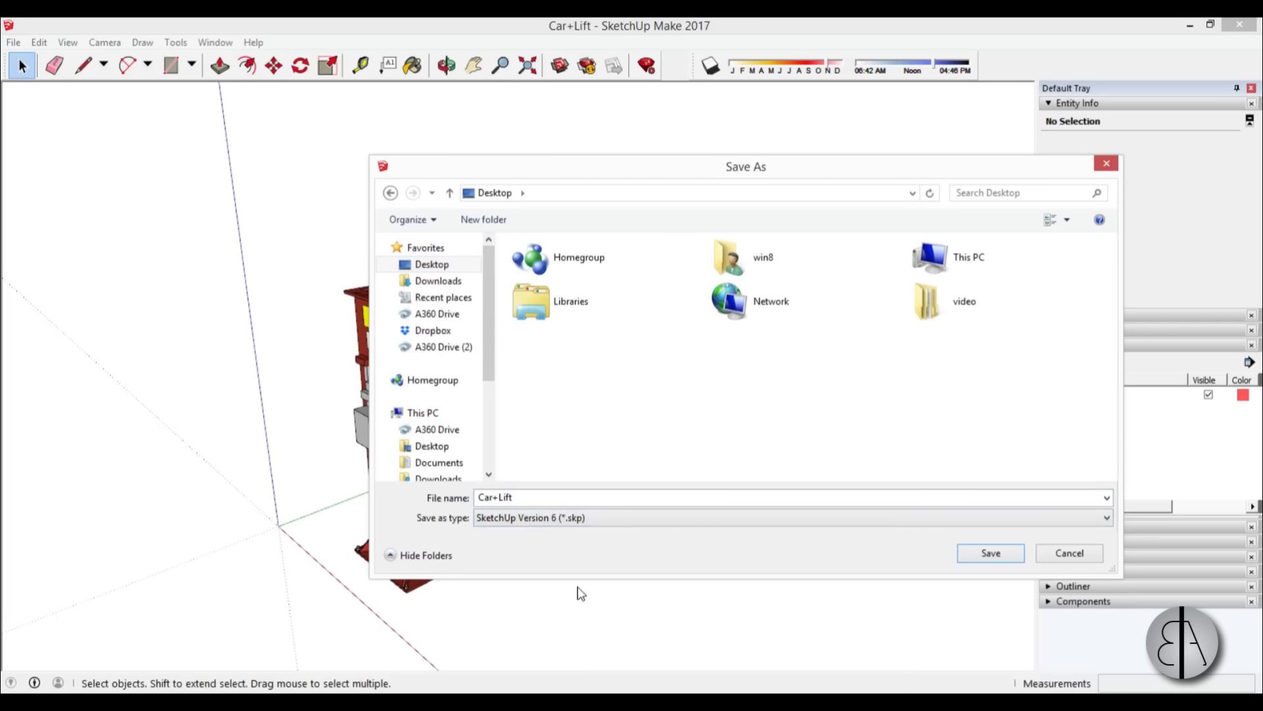
Step: Save Car+Lift on the Desktop, minimize SketchUp, and orbit Revit's 3D view of the shop
left_click(982, 559)
left_click(1192, 28)
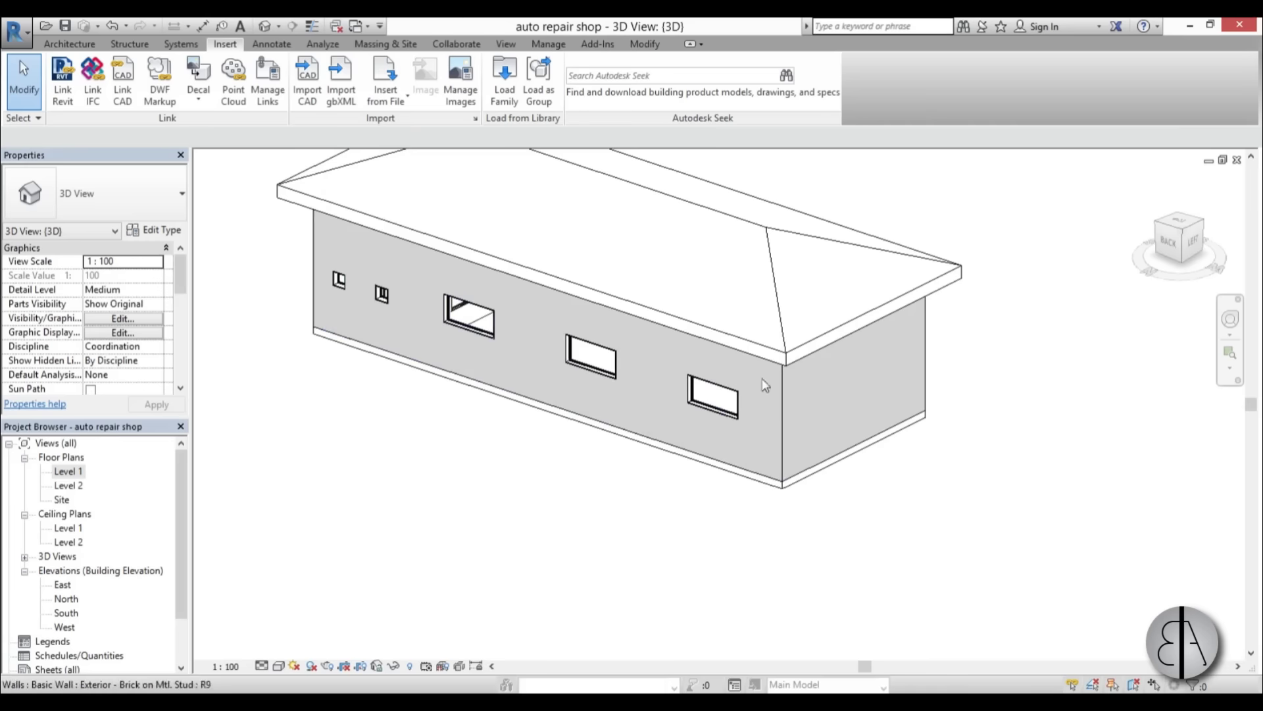
middle_click_drag(765, 385, 782, 480, "shift")
Step: Open the Level 1 floor plan and bring up the Insert tools
left_click(68, 472)
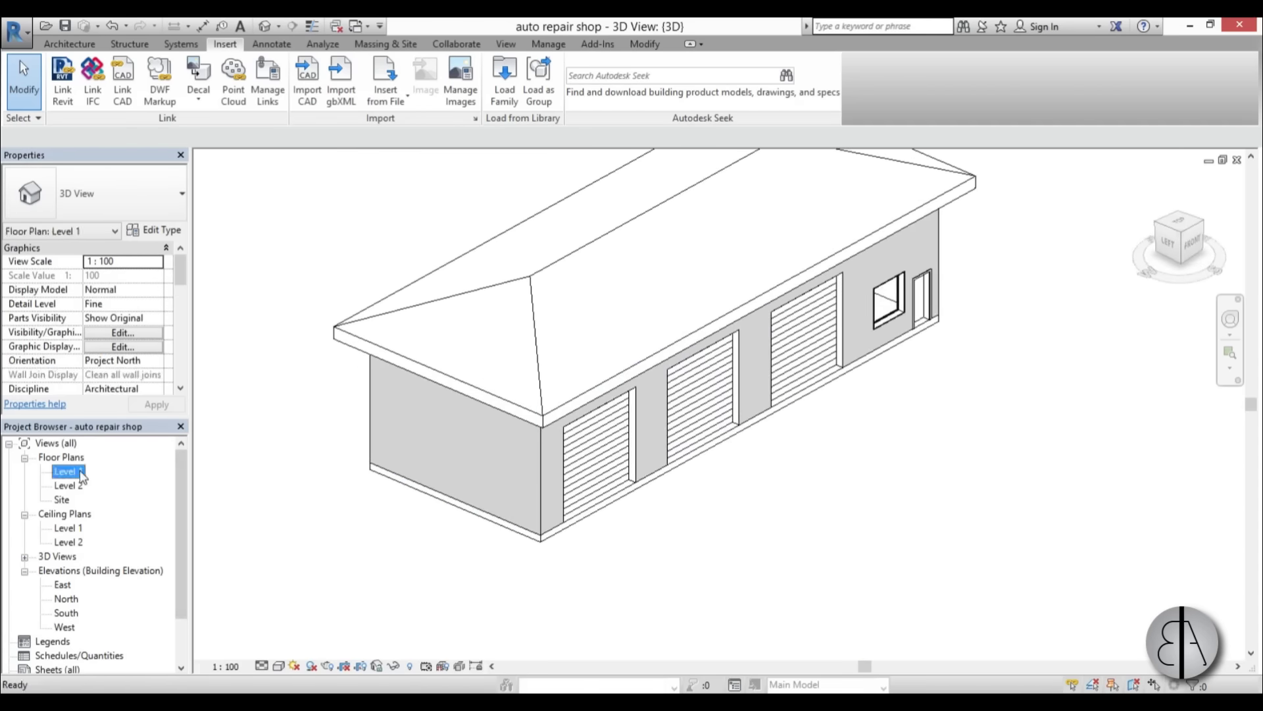
double_click(80, 472)
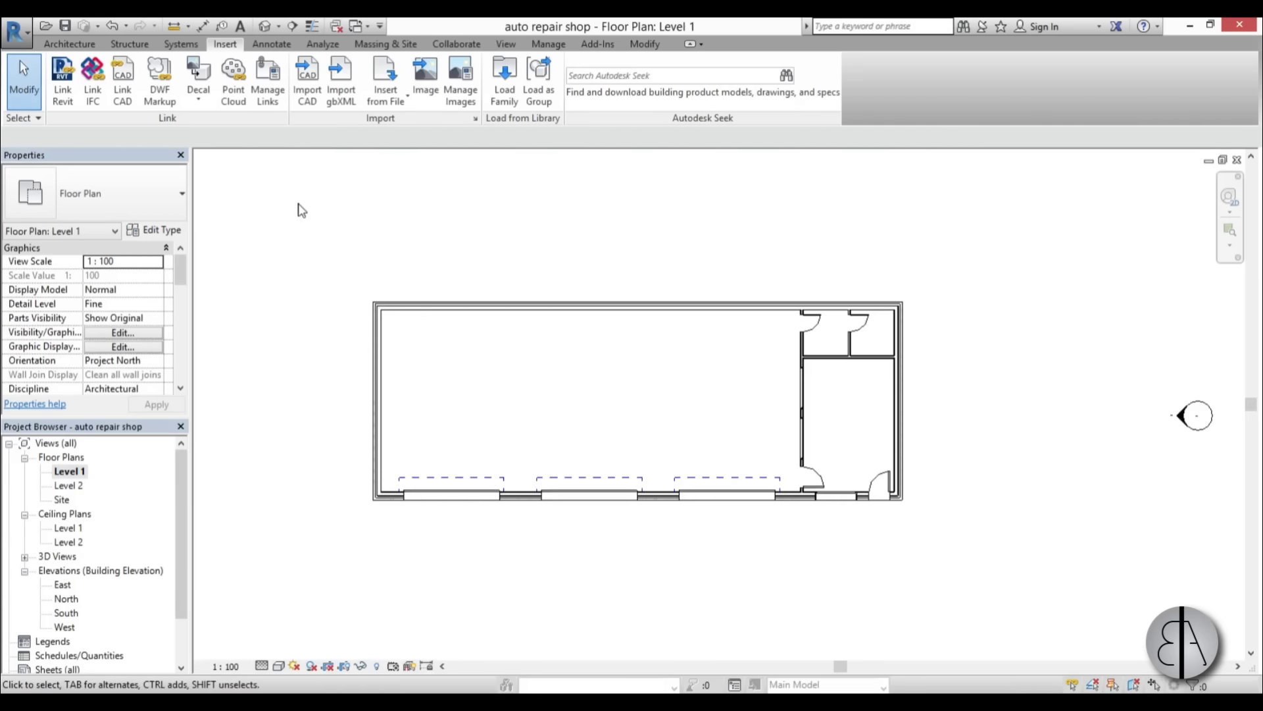
left_click(71, 44)
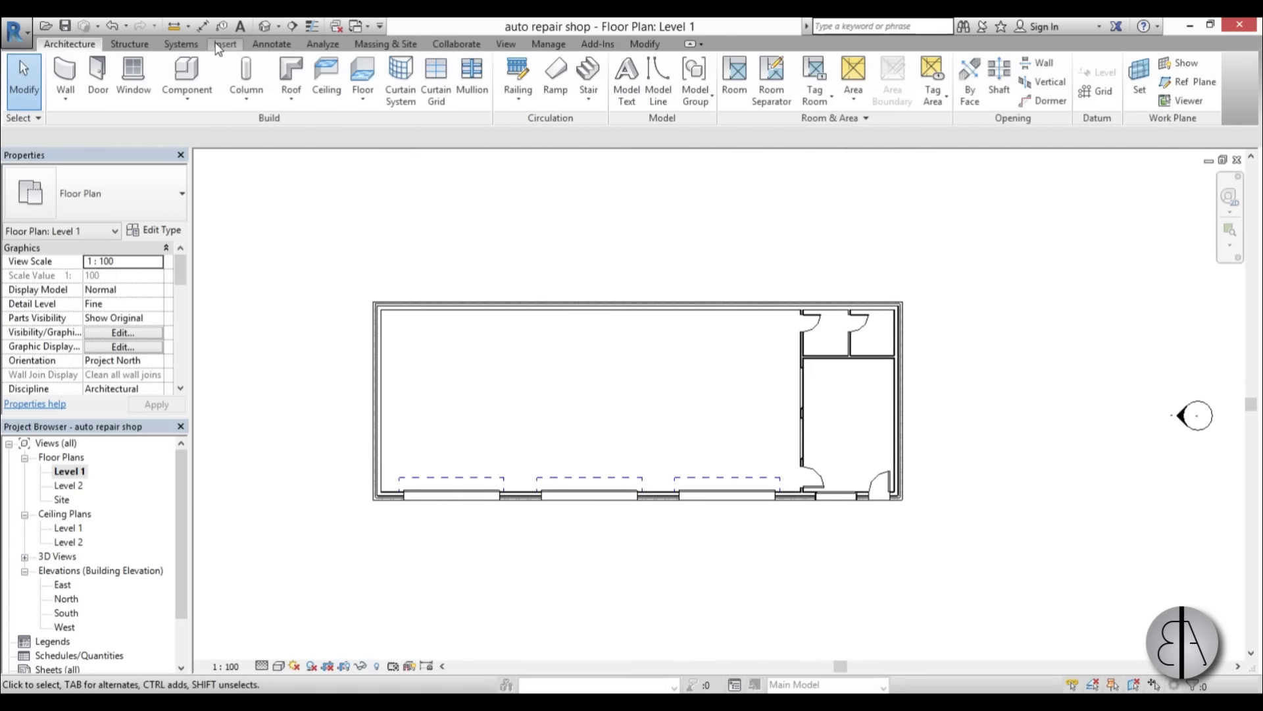
left_click(227, 46)
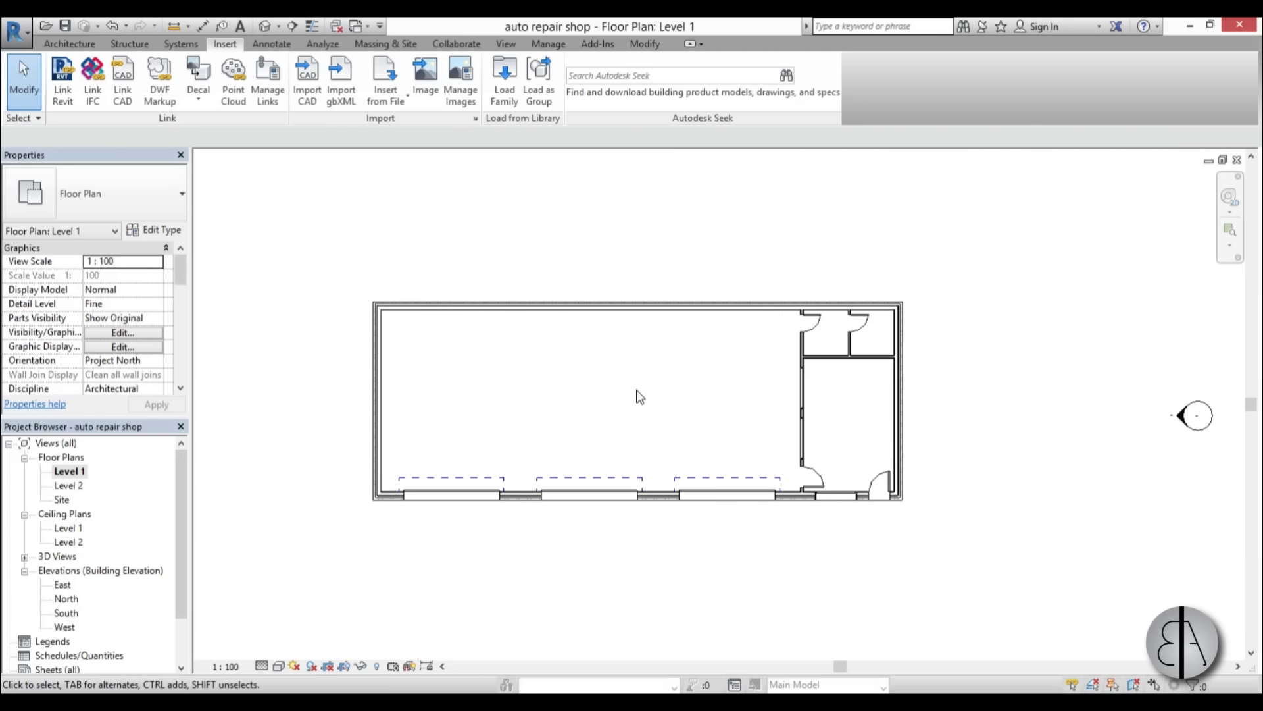
Step: Link Car+Lift.skp into Level 1 via Link CAD and move it toward the shop's left end
left_click(128, 97)
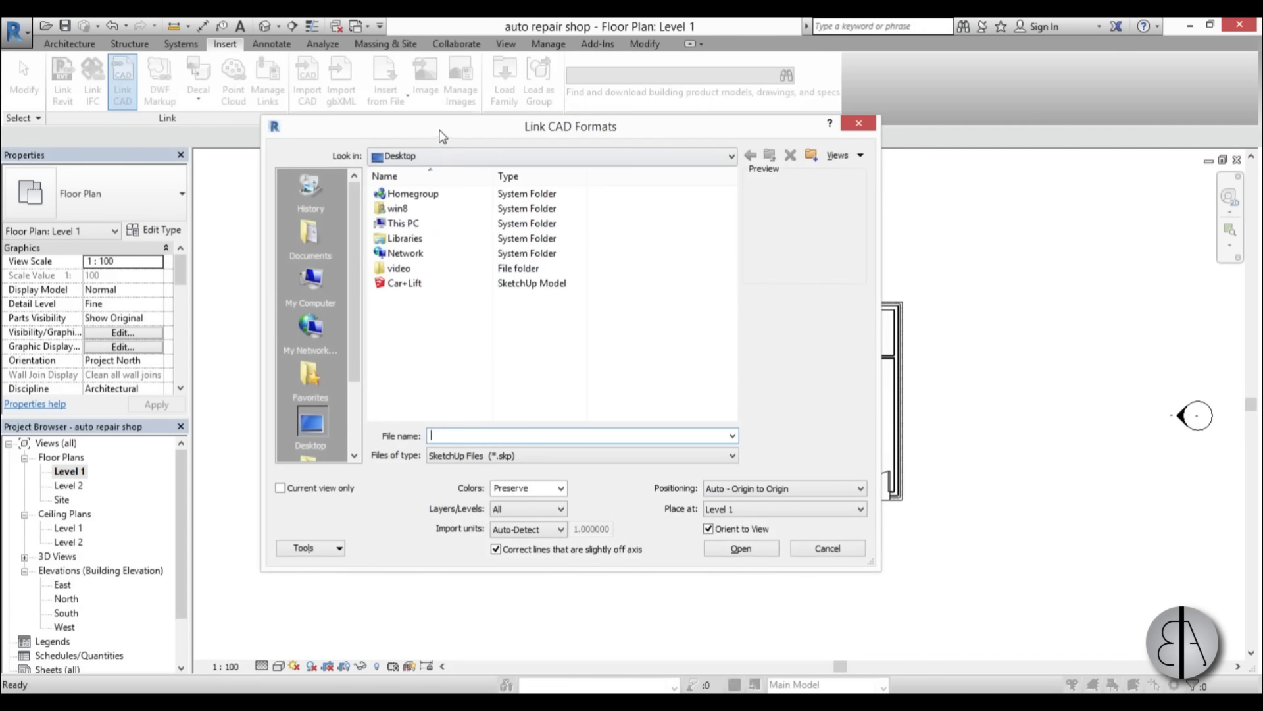
left_click(403, 284)
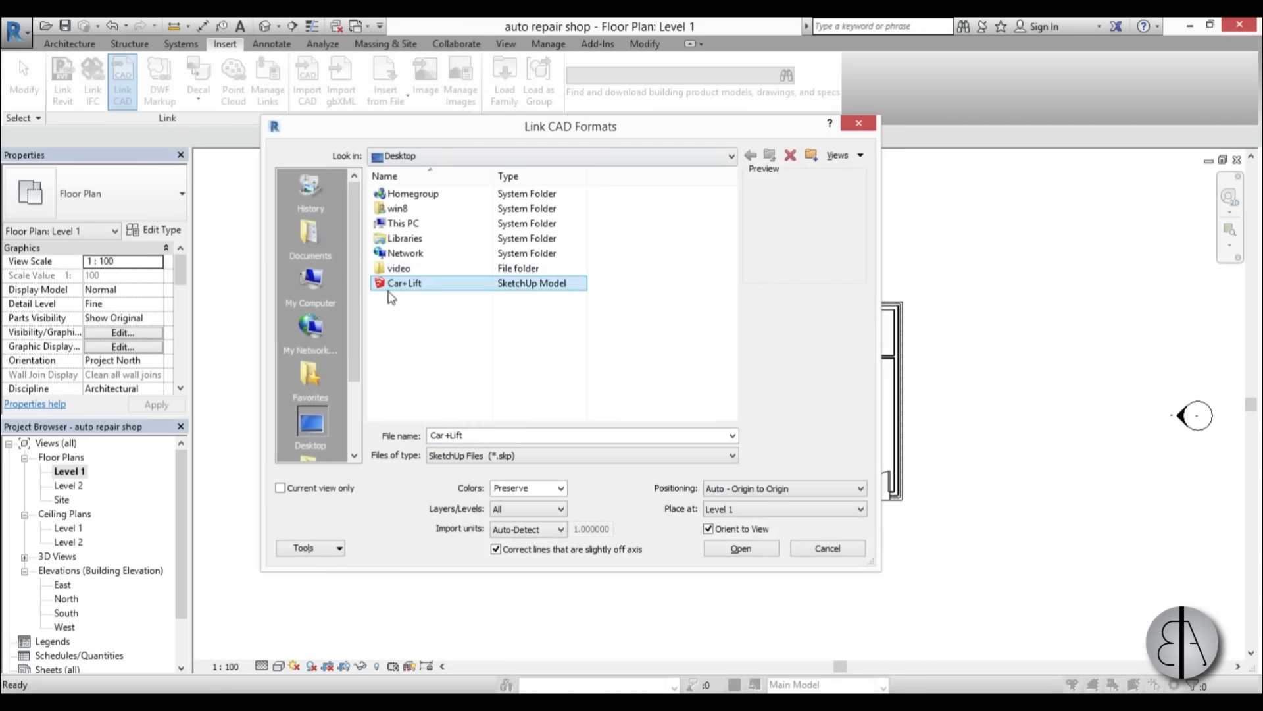
left_click(747, 545)
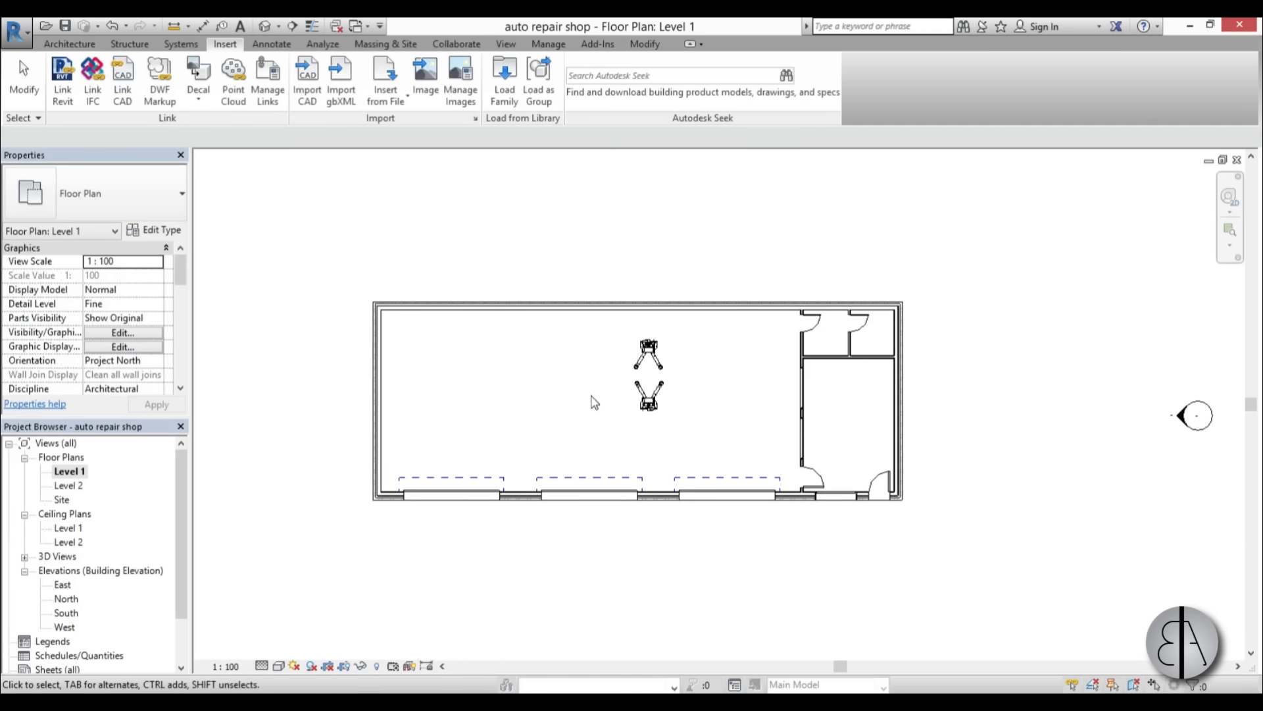
left_click(637, 389)
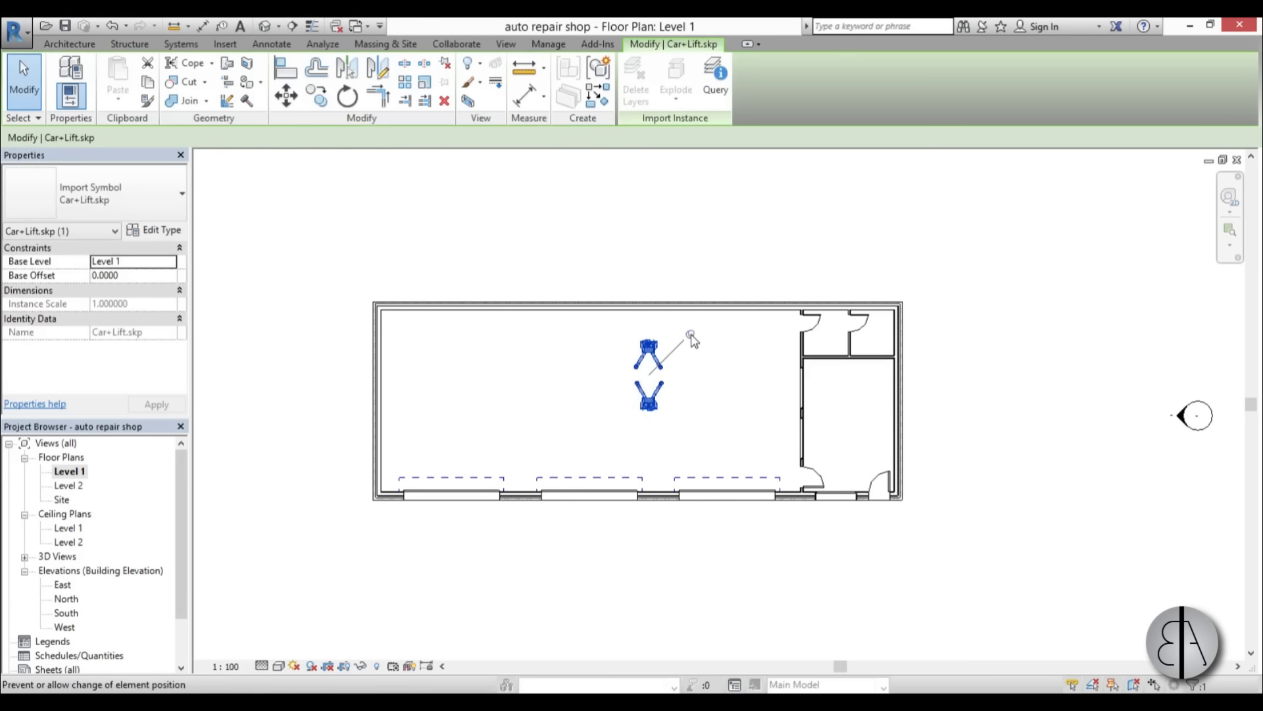
left_click_drag(648, 395, 458, 401)
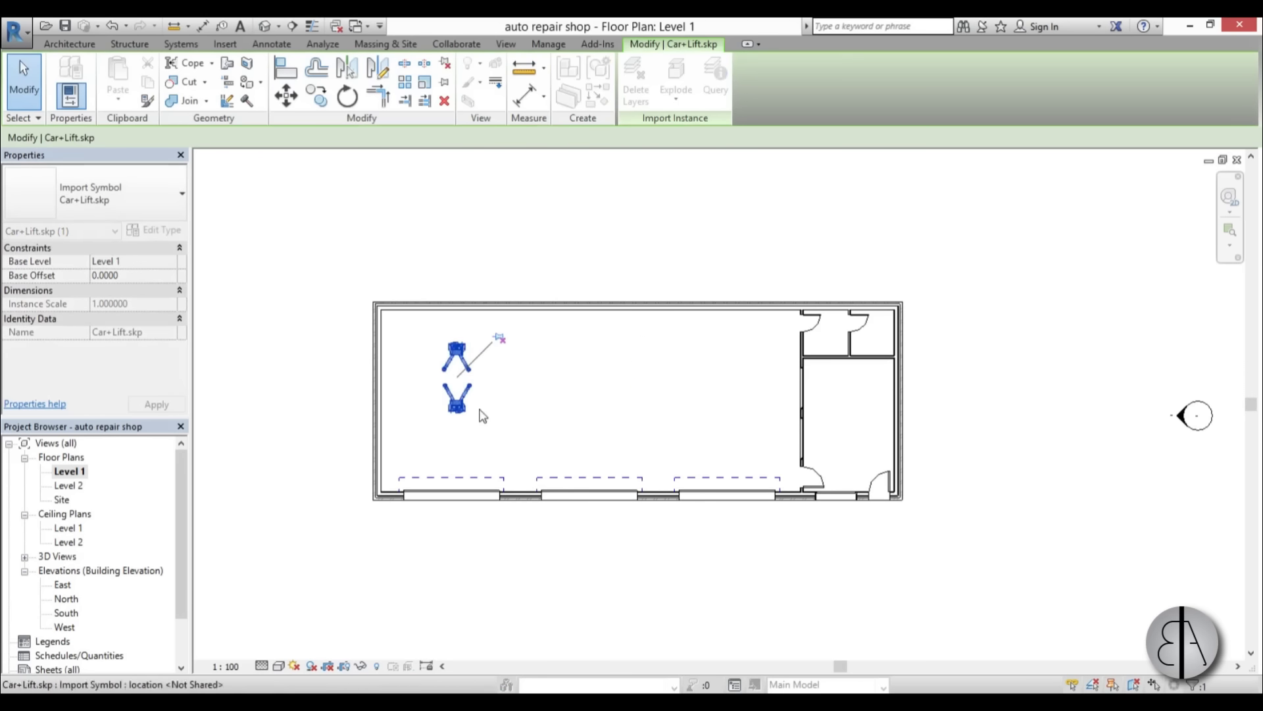
Step: Rotate the linked lift 90° and nudge it into its final position
left_click(347, 96)
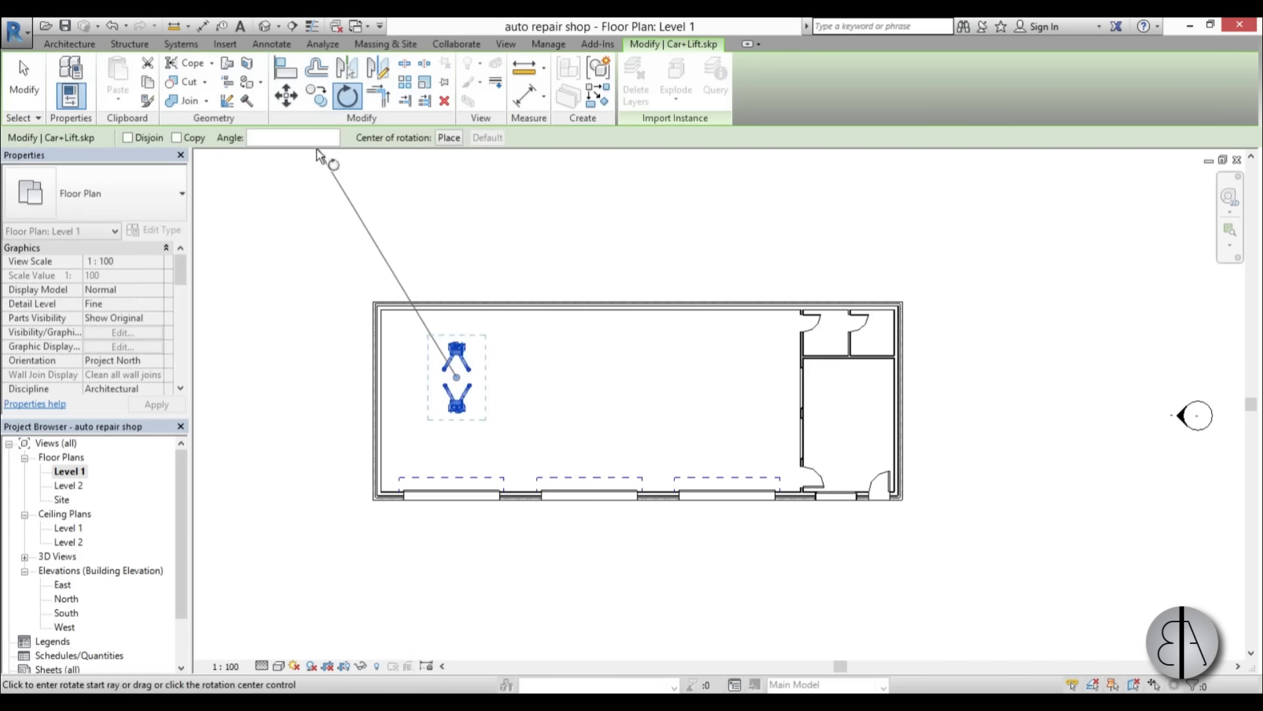
left_click(309, 131)
type("90")
key("Return")
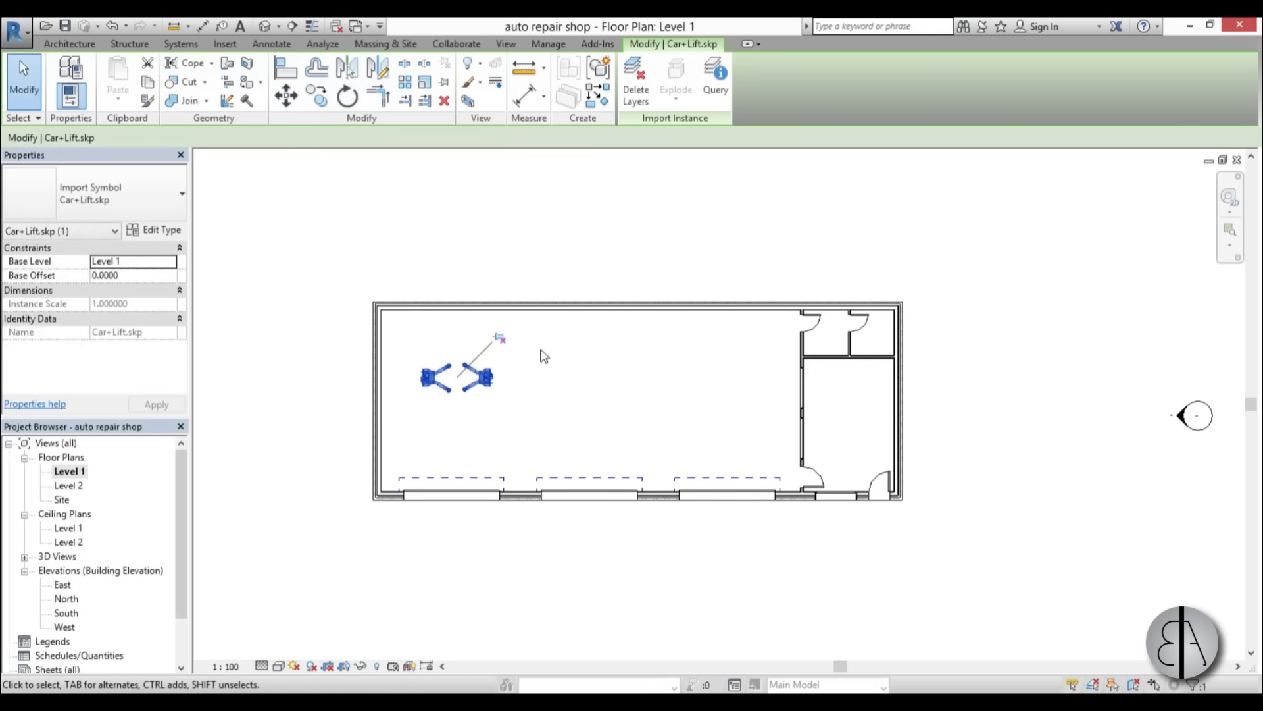
left_click_drag(484, 404, 487, 421)
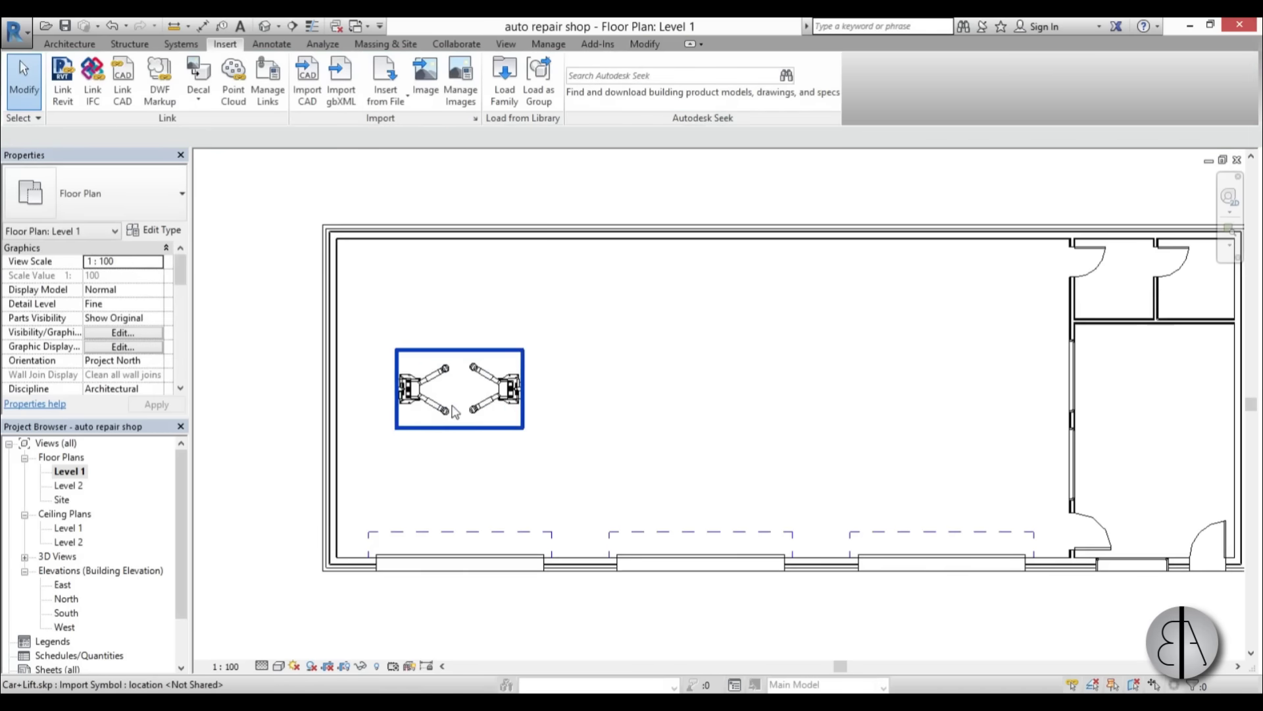
left_click(503, 394)
left_click_drag(503, 393, 483, 421)
left_click(482, 421)
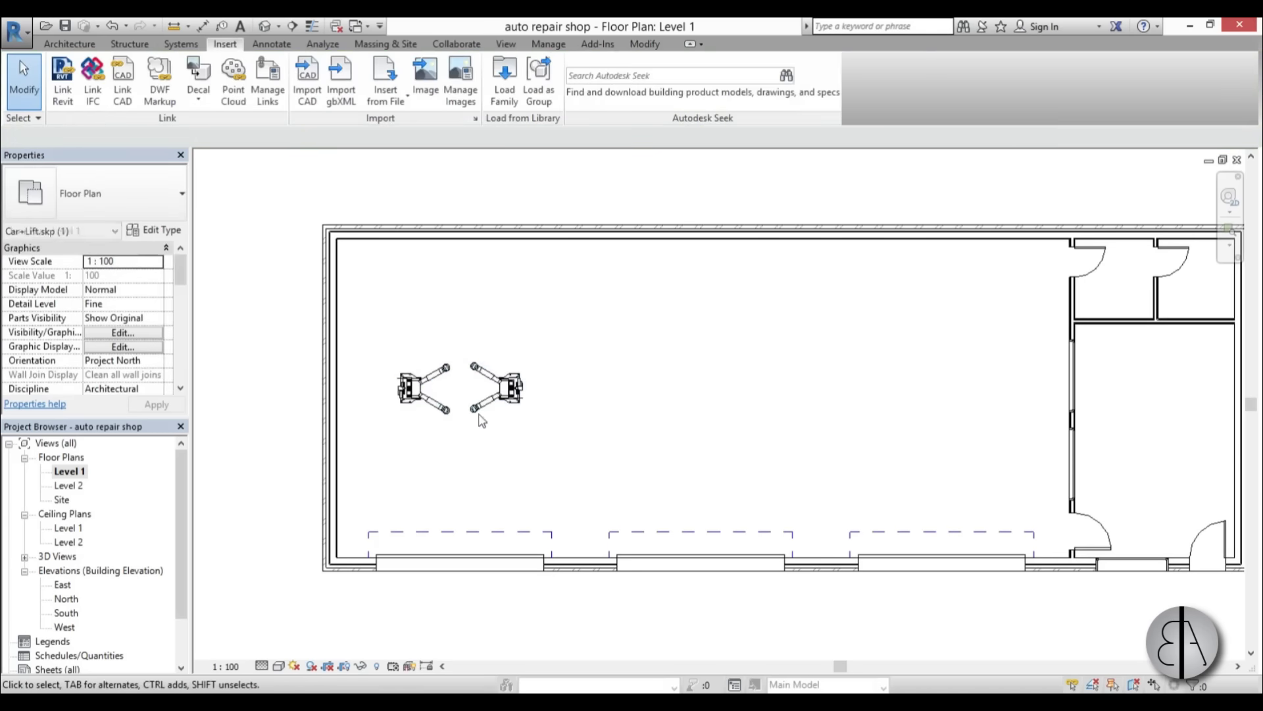
Step: Place a camera right of the lifts aimed at them, creating 3D View 1
left_click(279, 26)
left_click(292, 65)
left_click(1021, 436)
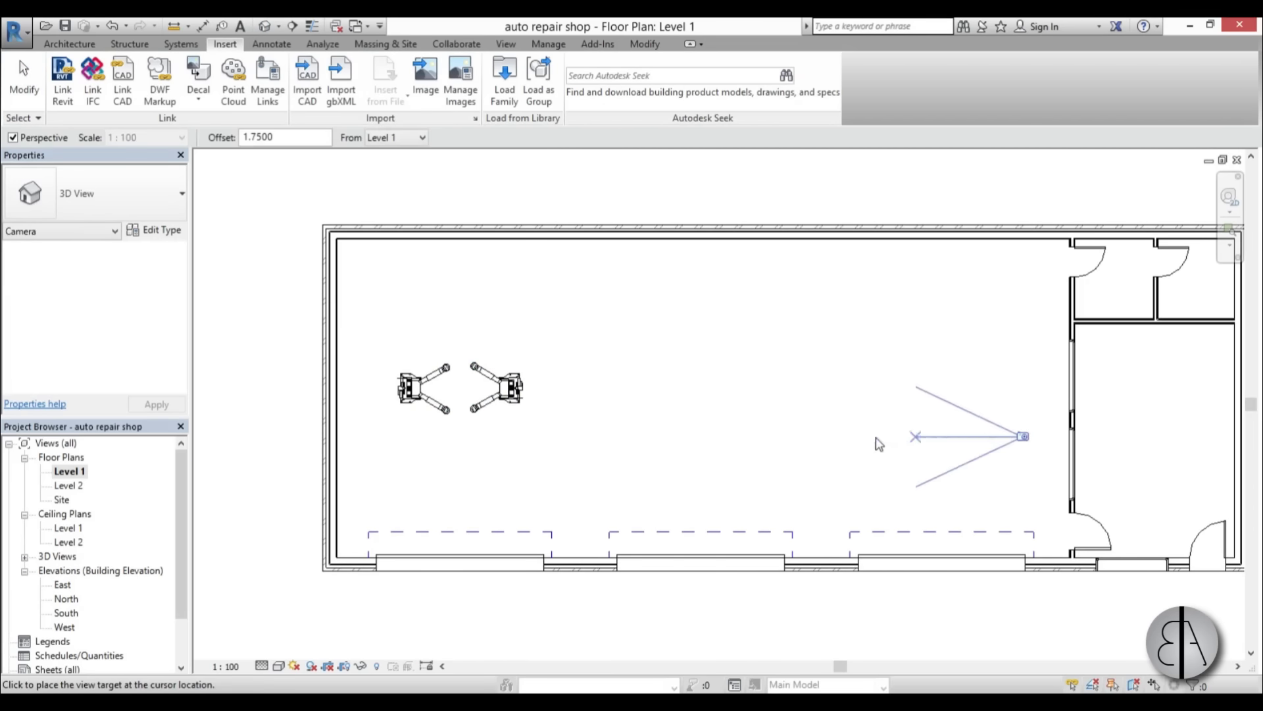
scroll(874, 440, "down", 2)
left_click(487, 384)
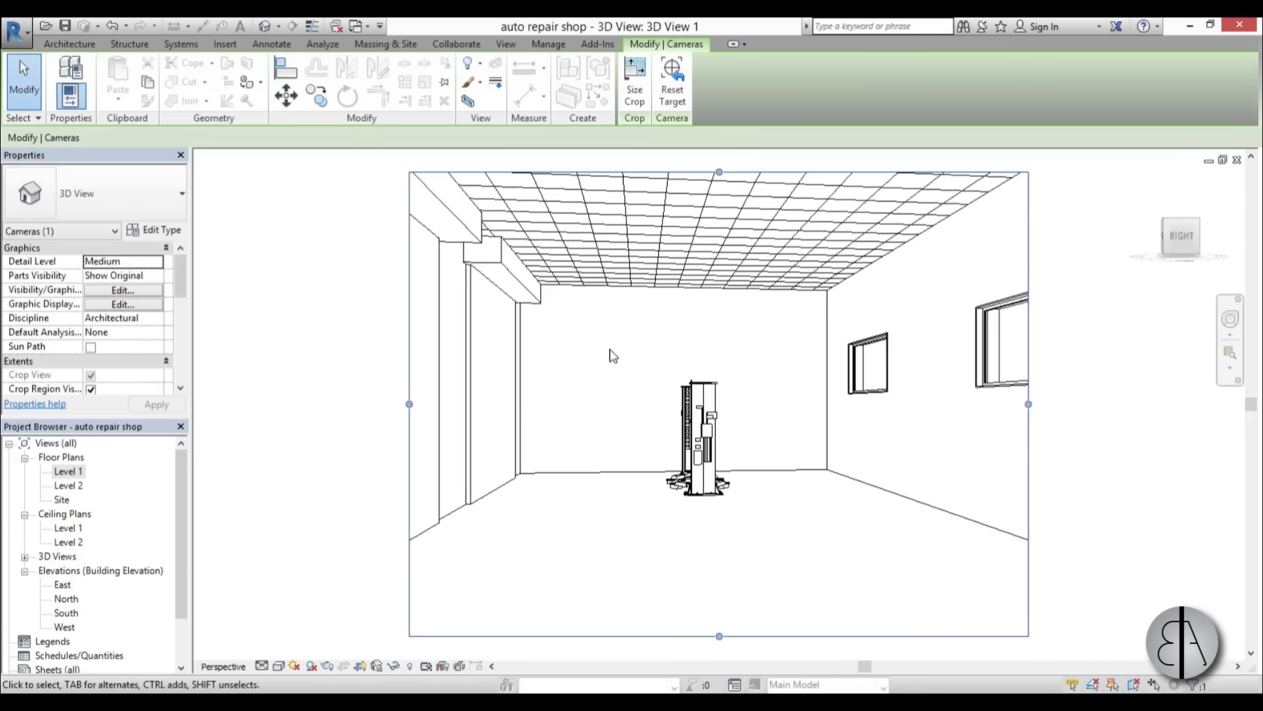
Step: Orbit and zoom 3D View 1 around the imported car lift
left_click(721, 409)
middle_click_drag(722, 413, 788, 417, "shift")
key("Escape")
scroll(789, 417, "up", 2)
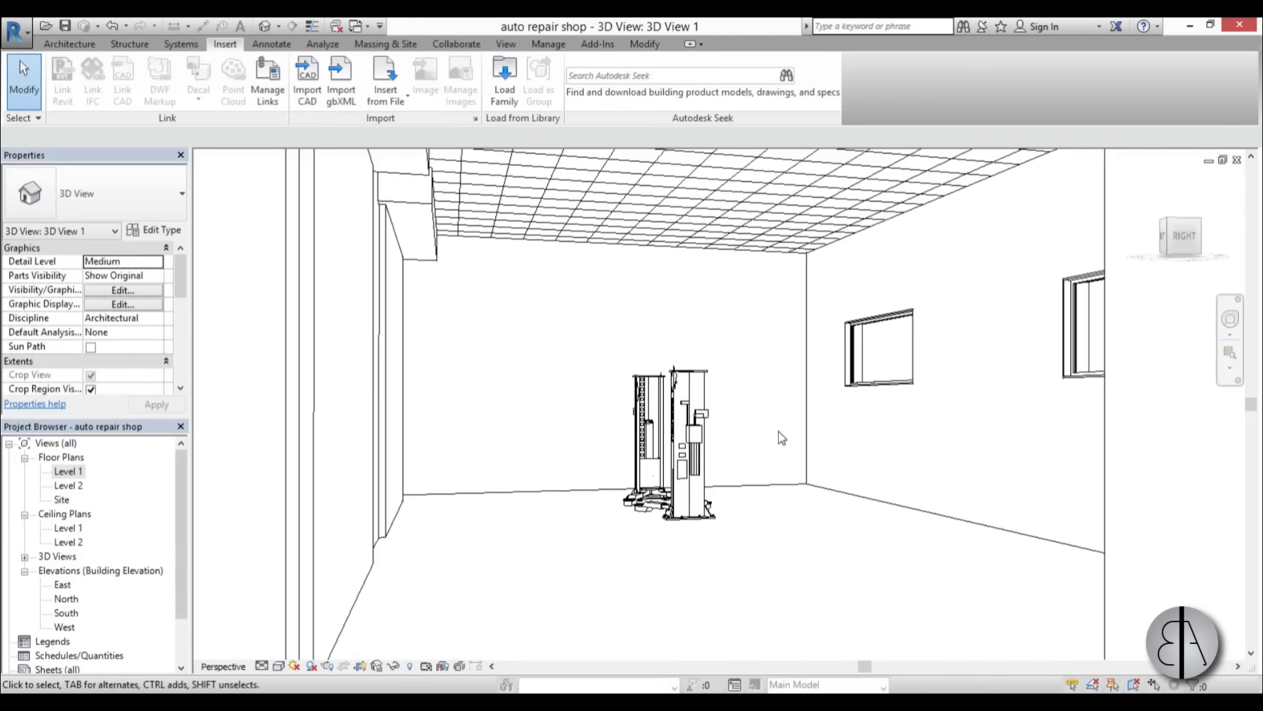